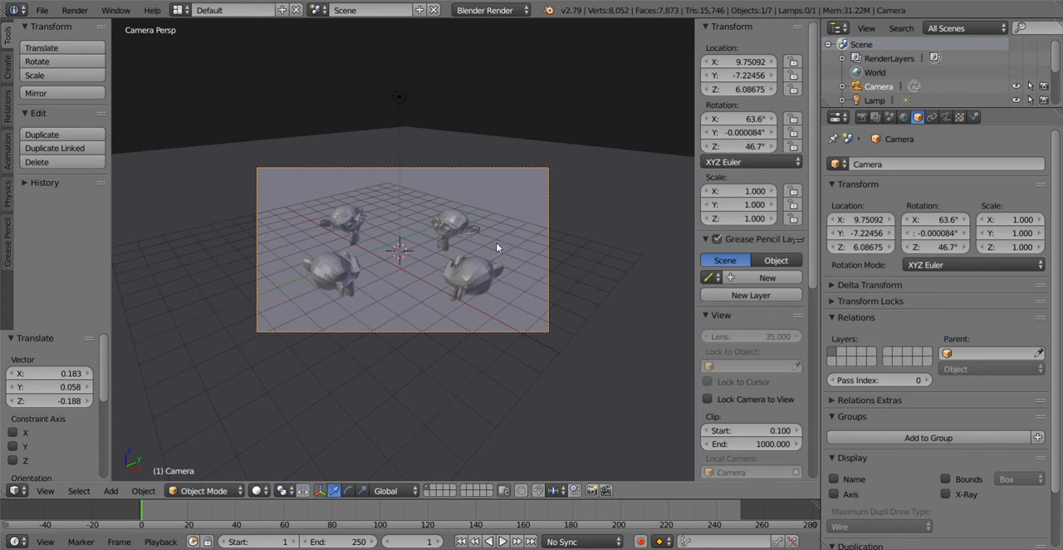
Step: Split the 3D viewport vertically into two side-by-side viewports of the camera view
{"action": "scroll", "coordinate": [419, 237], "scroll_direction": "up", "scroll_amount": 2}
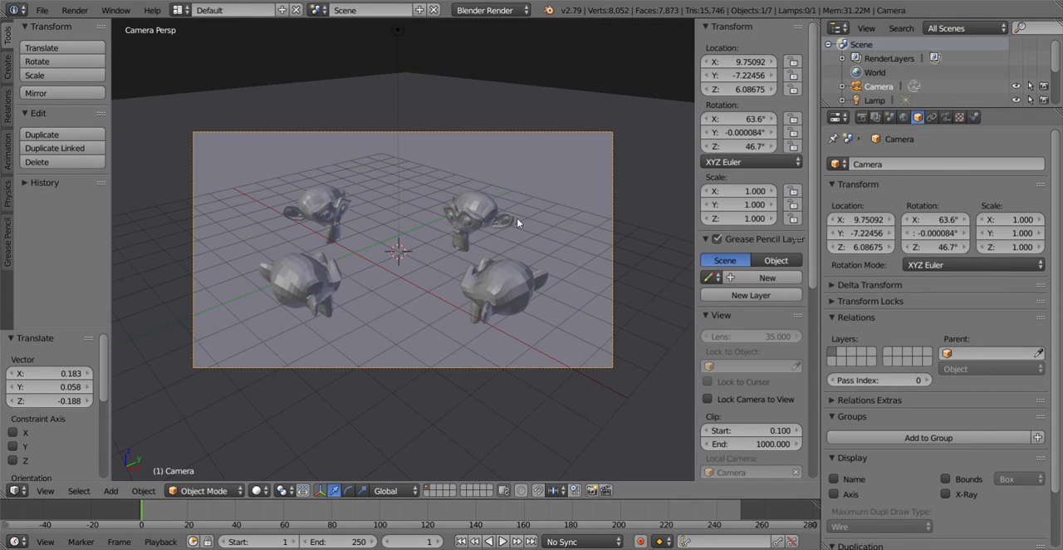
{"action": "right_click", "coordinate": [433, 19]}
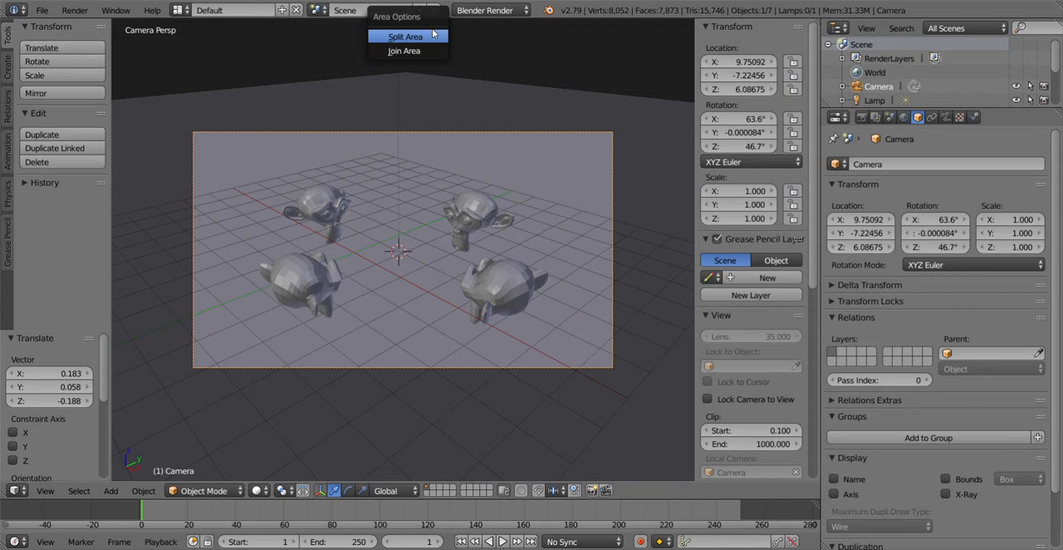
{"action": "left_click", "coordinate": [405, 37]}
{"action": "left_click", "coordinate": [386, 46]}
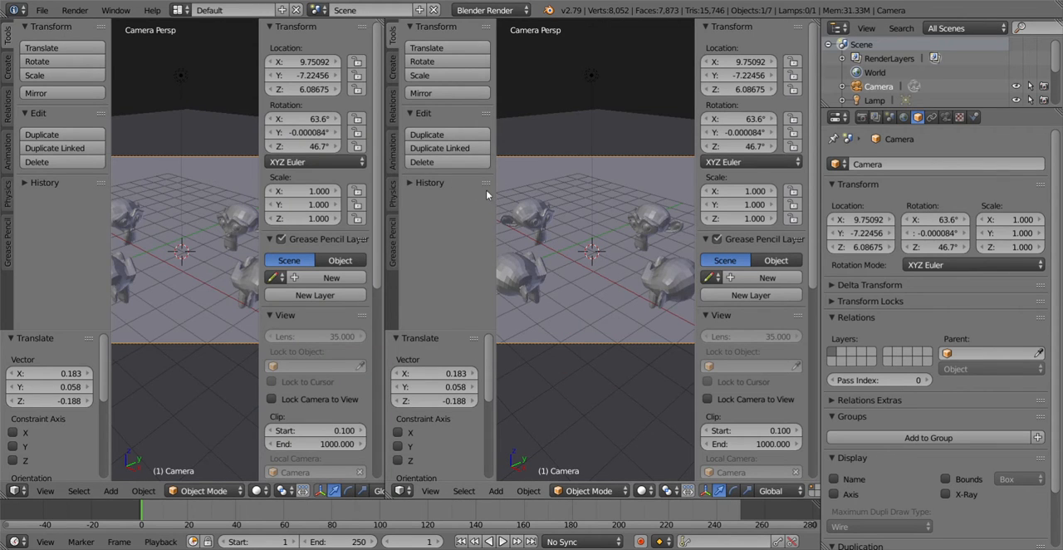
Step: Hide the tool shelf in the second viewport and the properties shelf in the first, and fit the camera frame in both
{"action": "key", "text": "t"}
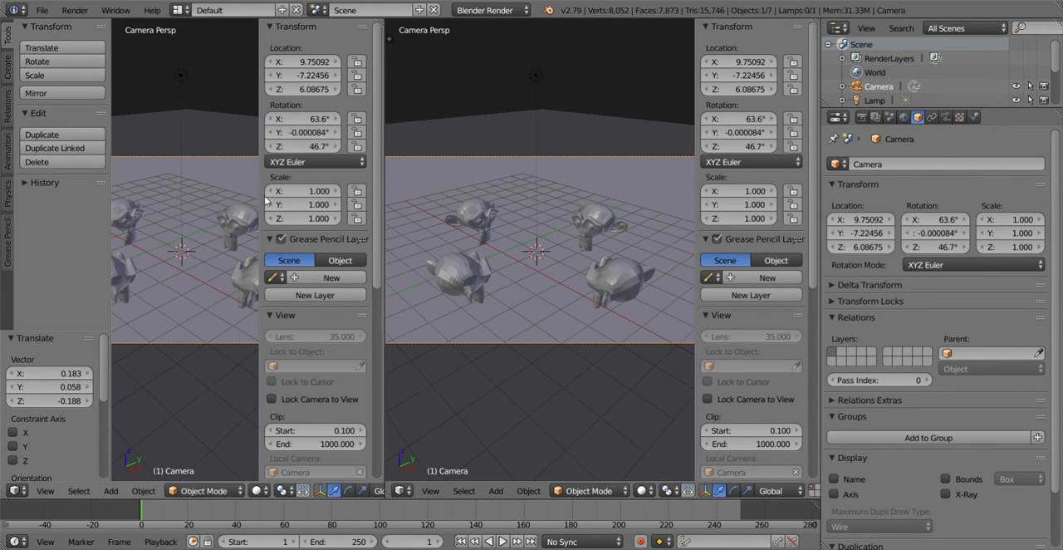
{"action": "key", "text": "n"}
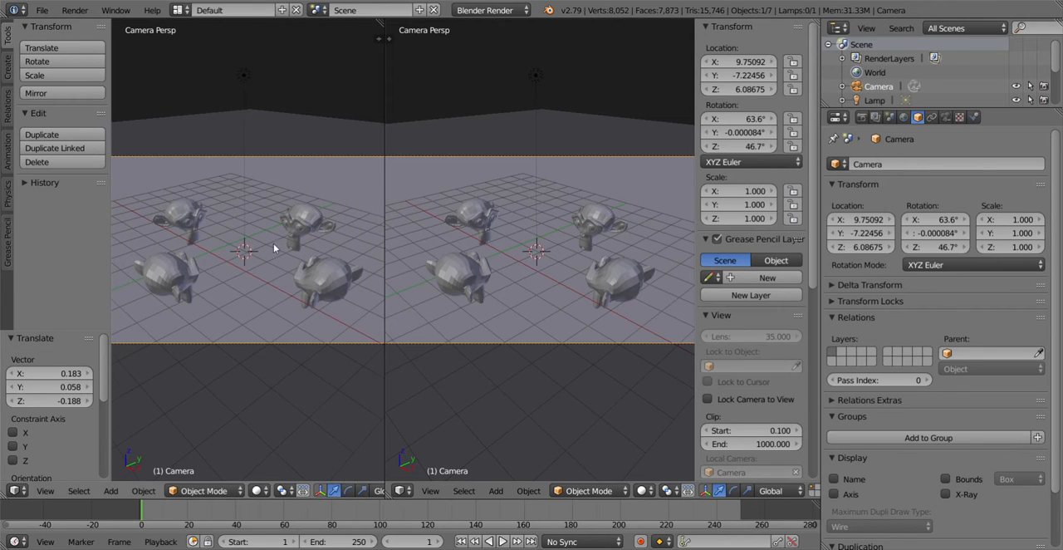
{"action": "key", "text": "KP_0"}
{"action": "key", "text": "KP_0"}
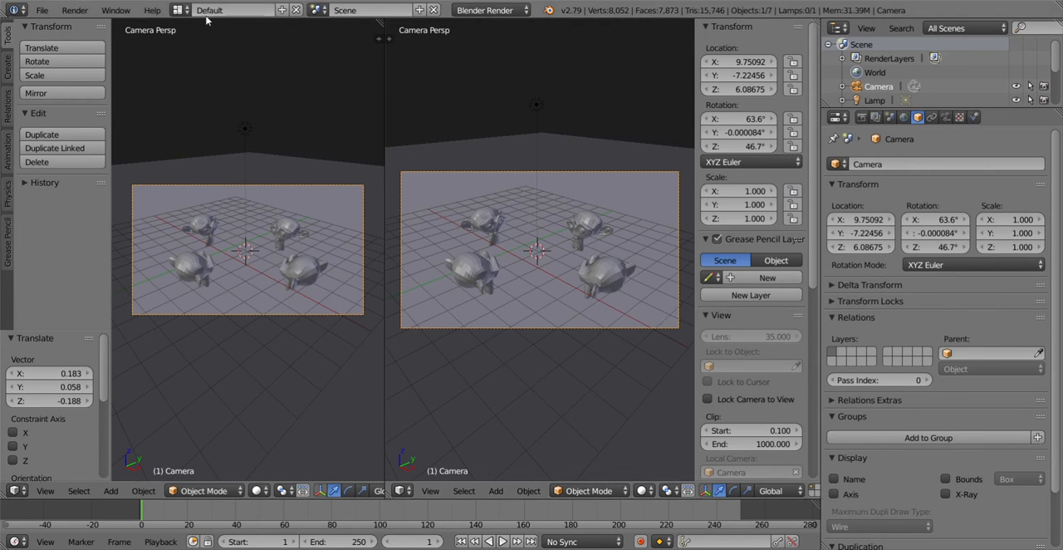
Step: Keep the second area as a 3D View and switch its viewport shading to Rendered
{"action": "left_click", "coordinate": [403, 491]}
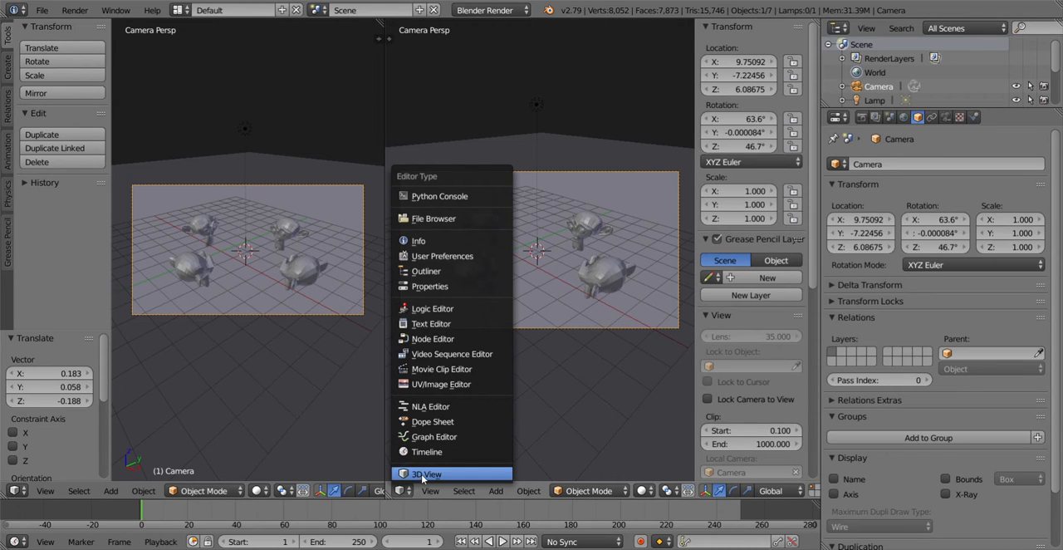
{"action": "left_click", "coordinate": [423, 475]}
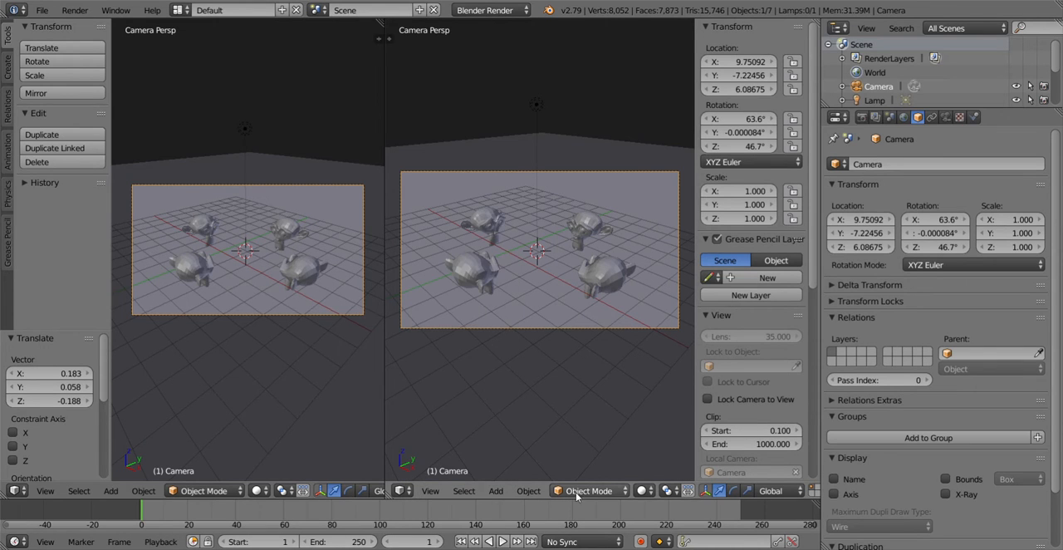
{"action": "left_click", "coordinate": [645, 491]}
{"action": "left_click", "coordinate": [670, 398]}
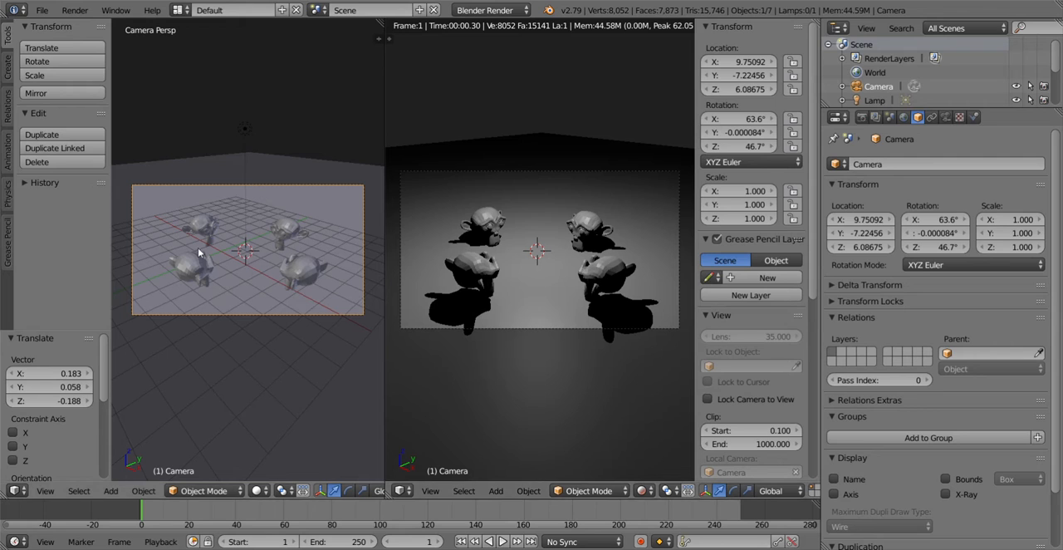
Step: Select the ground plane, hide it to compare the rendered shadows, and make it visible again
{"action": "scroll", "coordinate": [191, 239], "scroll_direction": "up", "scroll_amount": 5}
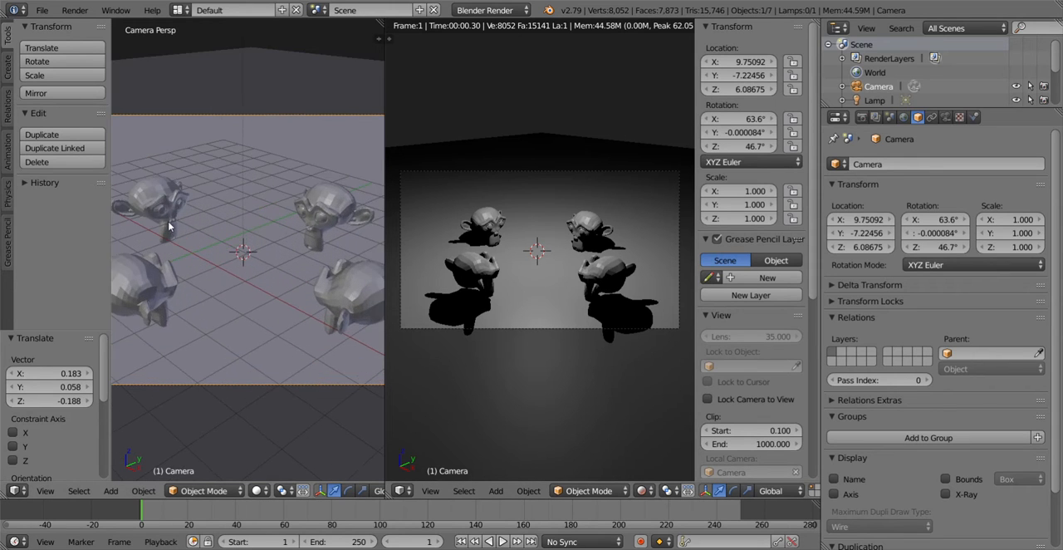
{"action": "scroll", "coordinate": [218, 224], "scroll_direction": "down", "scroll_amount": 2}
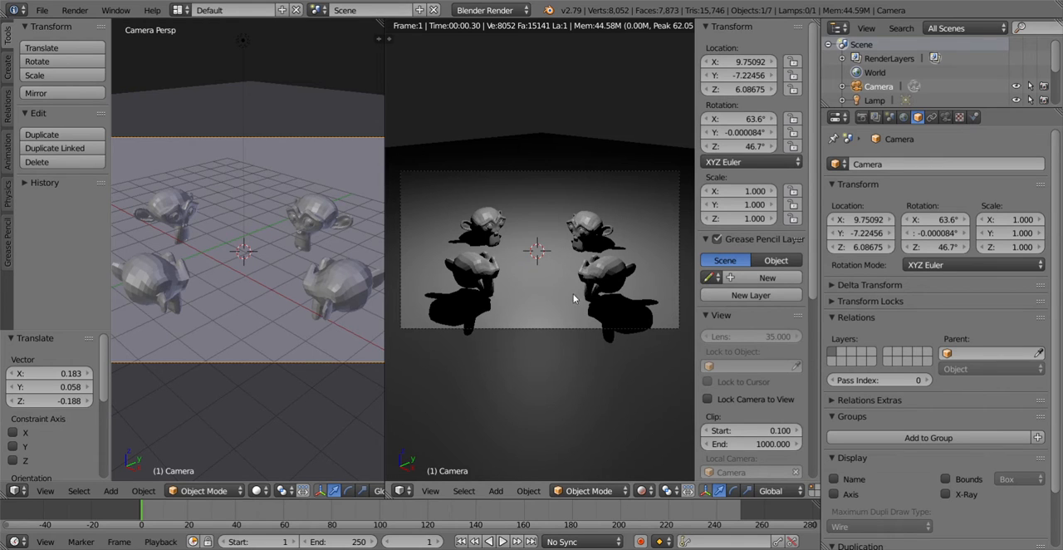
{"action": "middle_click_drag", "start_coordinate": [367, 324], "coordinate": [331, 325]}
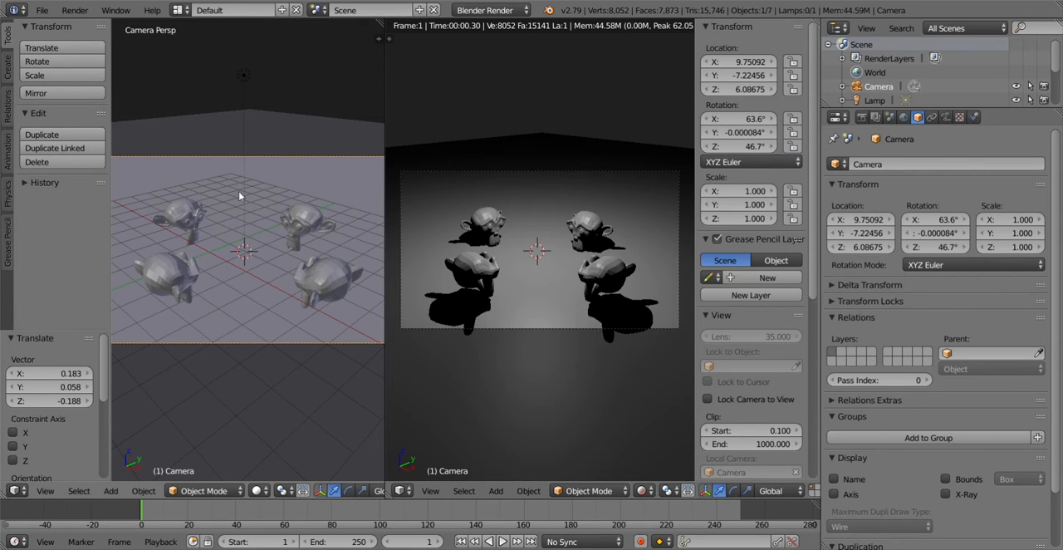
{"action": "right_click", "coordinate": [308, 184]}
{"action": "scroll", "coordinate": [909, 98], "scroll_direction": "down", "scroll_amount": 2}
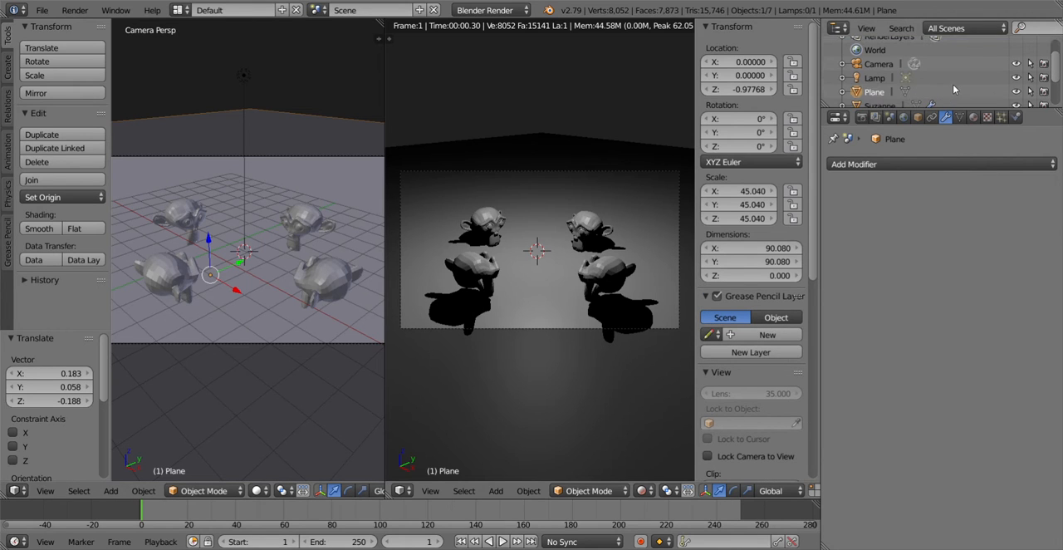
{"action": "left_click", "coordinate": [1017, 92]}
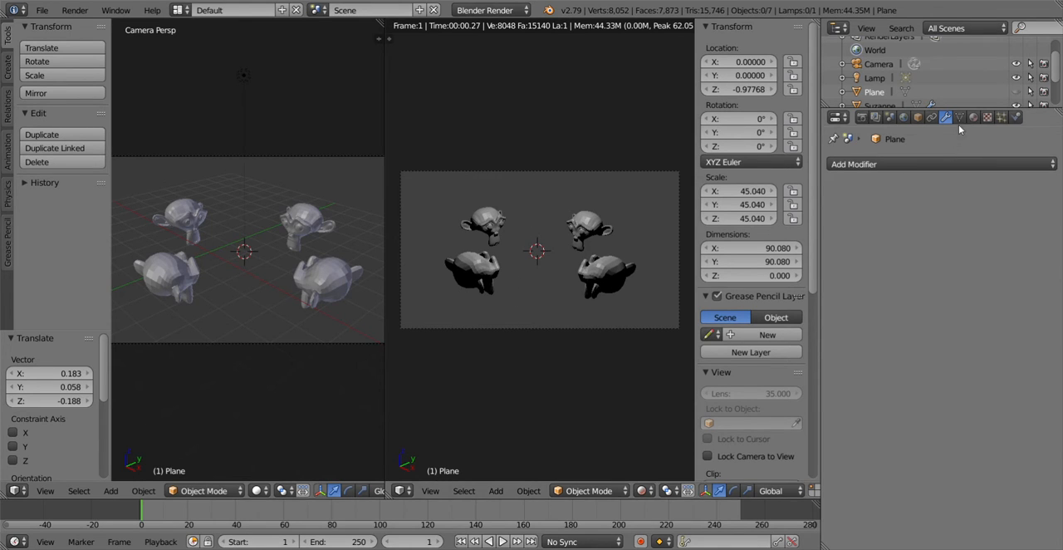
{"action": "left_click", "coordinate": [1017, 91]}
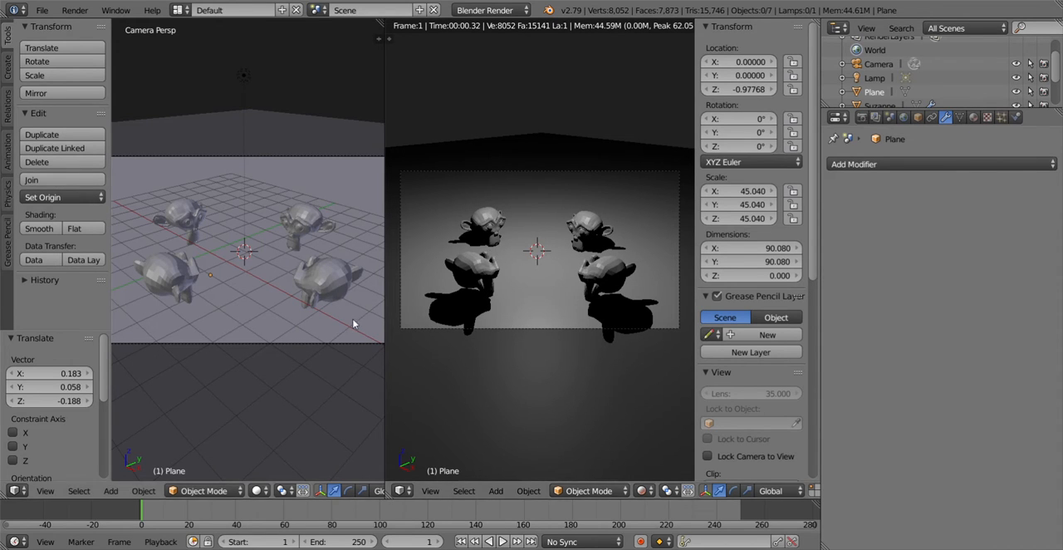
Step: Try moving the ground plane down about 4.73 units along Z, and undo the move
{"action": "right_click", "coordinate": [345, 182]}
{"action": "key", "text": "g"}
{"action": "key", "text": "z"}
{"action": "left_click", "coordinate": [337, 283]}
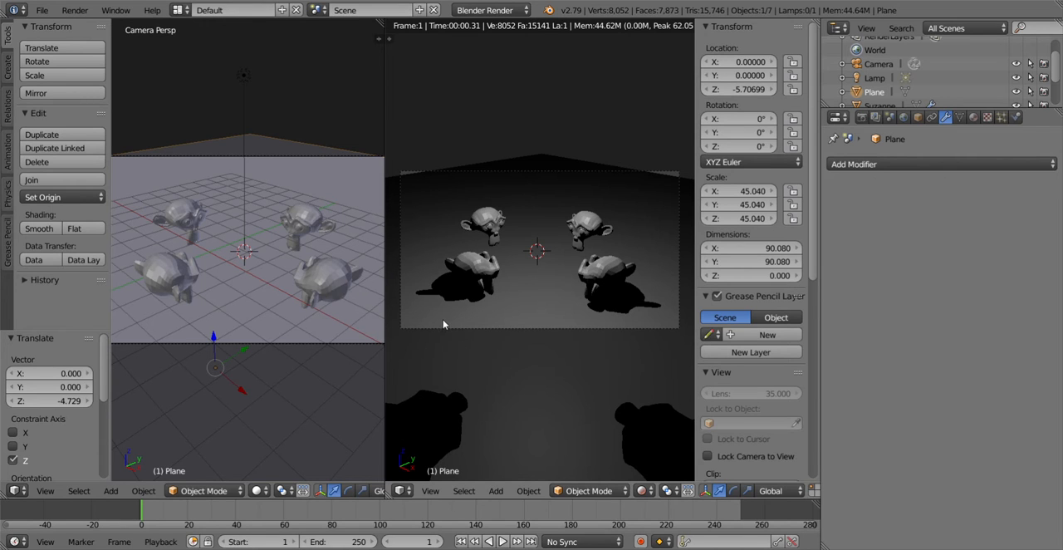
{"action": "key", "text": "ctrl+z"}
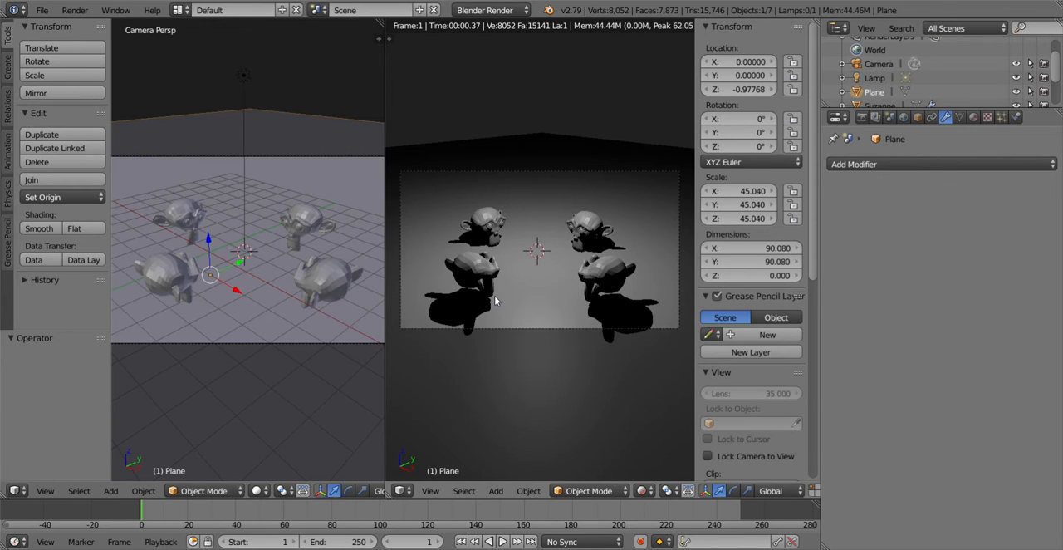
Step: Join the two 3D viewports back into one, keeping the solid-shaded camera view
{"action": "right_click", "coordinate": [384, 98]}
{"action": "left_click", "coordinate": [355, 110]}
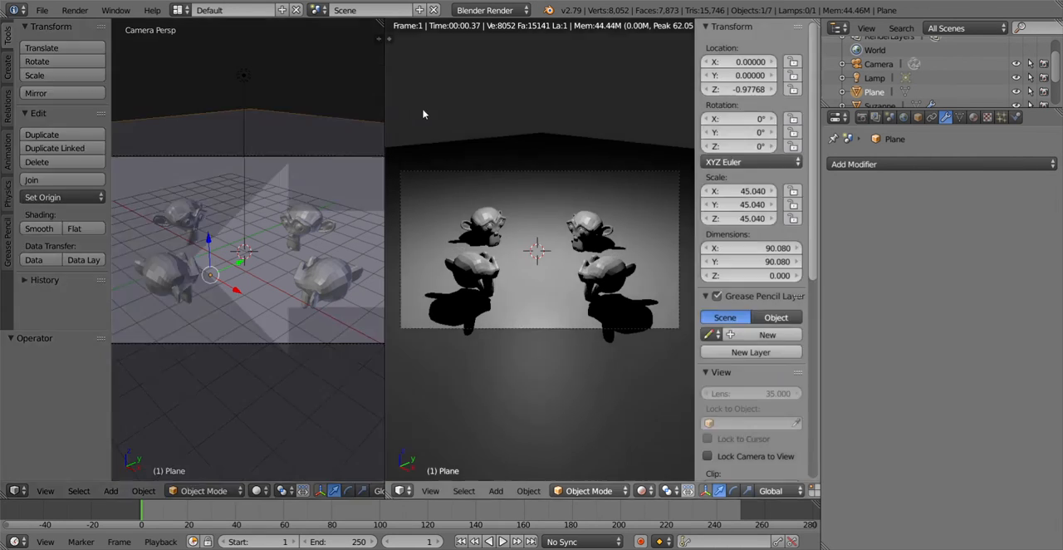
{"action": "left_click", "coordinate": [425, 111]}
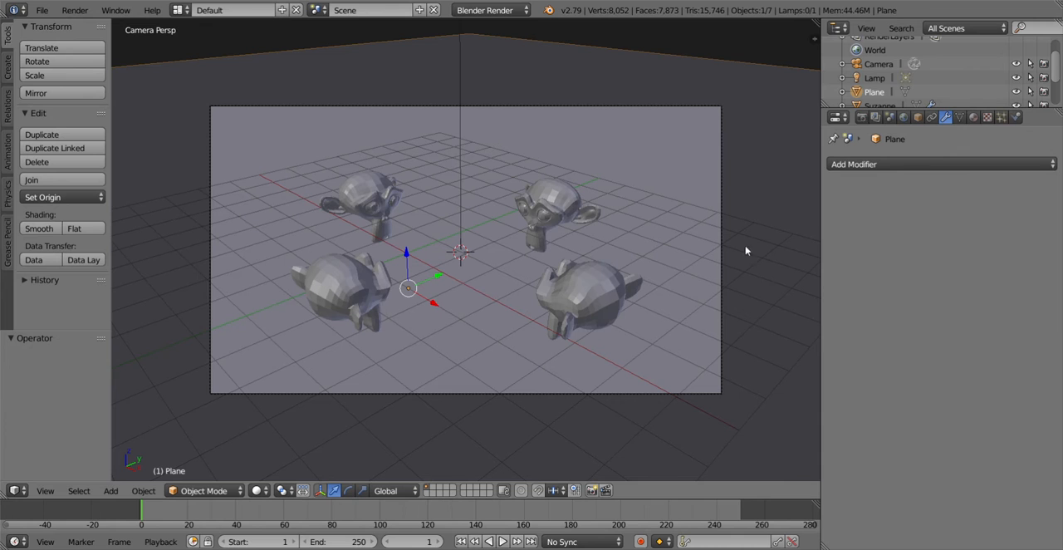
Step: Select the lamp above the four monkey heads and open its lamp data settings
{"action": "scroll", "coordinate": [535, 197], "scroll_direction": "down", "scroll_amount": 5}
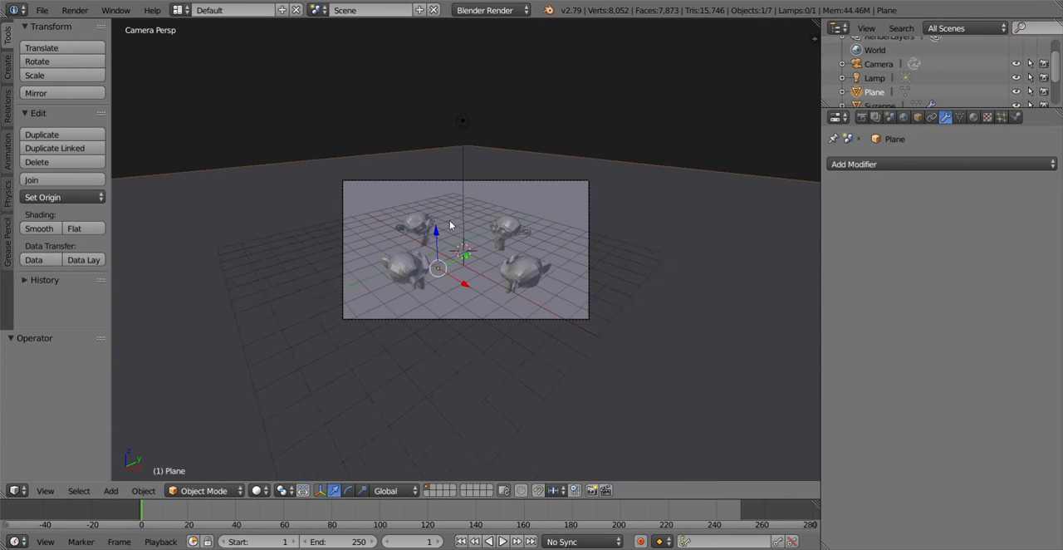
{"action": "scroll", "coordinate": [598, 187], "scroll_direction": "up", "scroll_amount": 1}
{"action": "middle_click_drag", "start_coordinate": [599, 187], "coordinate": [548, 194]}
{"action": "scroll", "coordinate": [549, 194], "scroll_direction": "down", "scroll_amount": 2}
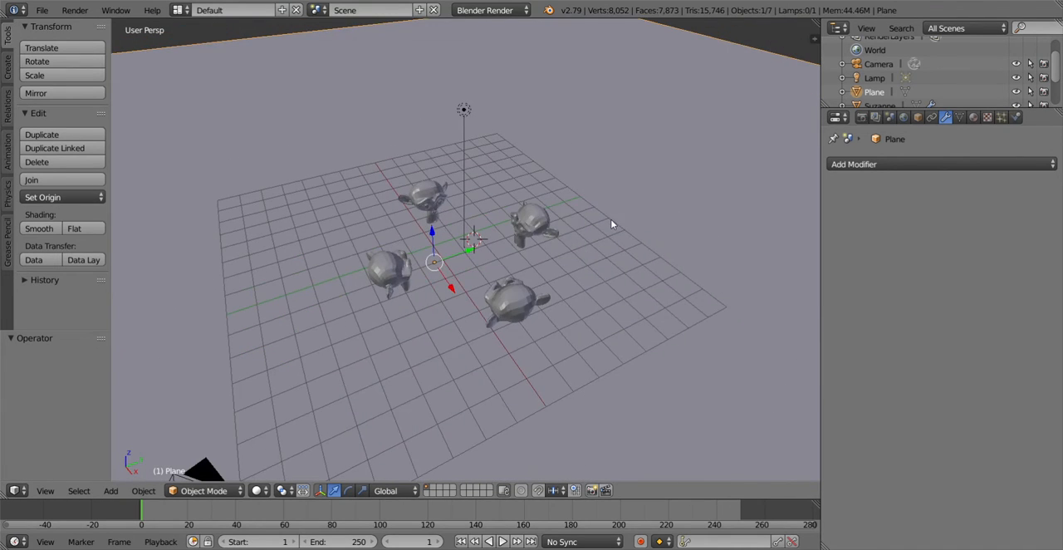
{"action": "key", "text": "n"}
{"action": "scroll", "coordinate": [470, 208], "scroll_direction": "down", "scroll_amount": 3}
{"action": "middle_click_drag", "start_coordinate": [470, 209], "coordinate": [410, 152]}
{"action": "right_click", "coordinate": [401, 152]}
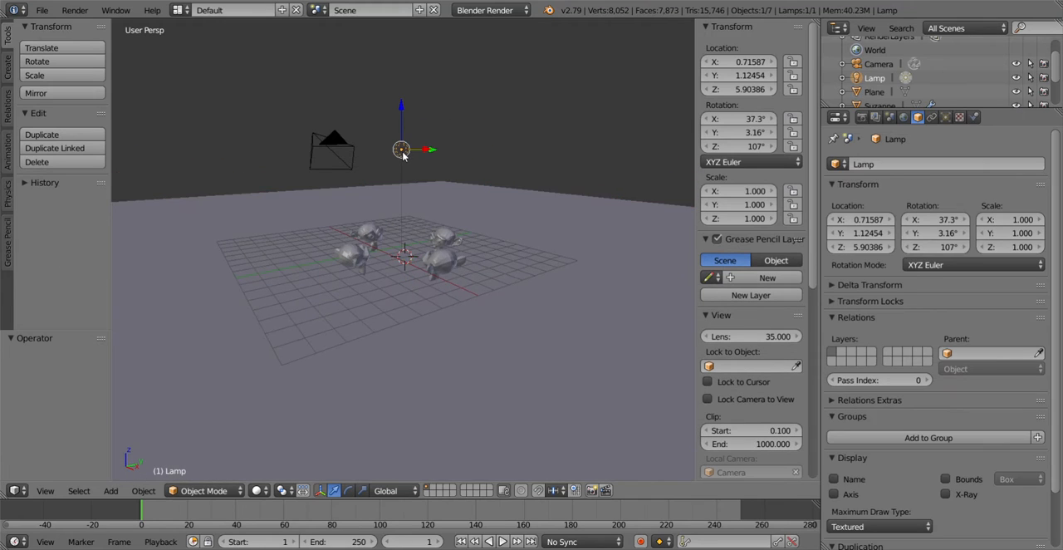
{"action": "left_click", "coordinate": [948, 117]}
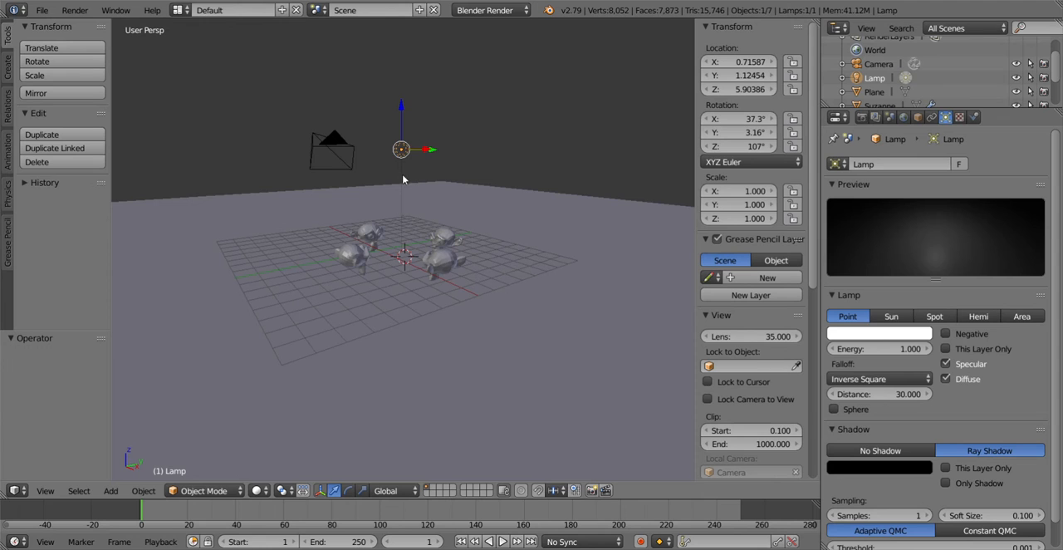
Step: Split the 3D viewport vertically near its middle into two views showing the lamp, monkey heads and plane
{"action": "middle_click_drag", "start_coordinate": [405, 181], "coordinate": [402, 202]}
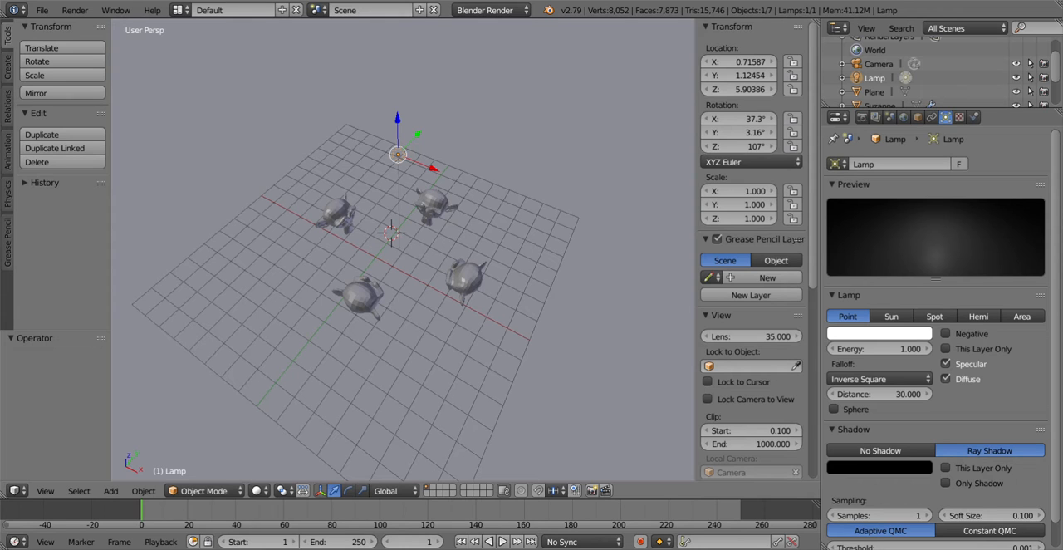
{"action": "middle_click_drag", "start_coordinate": [384, 181], "coordinate": [420, 152]}
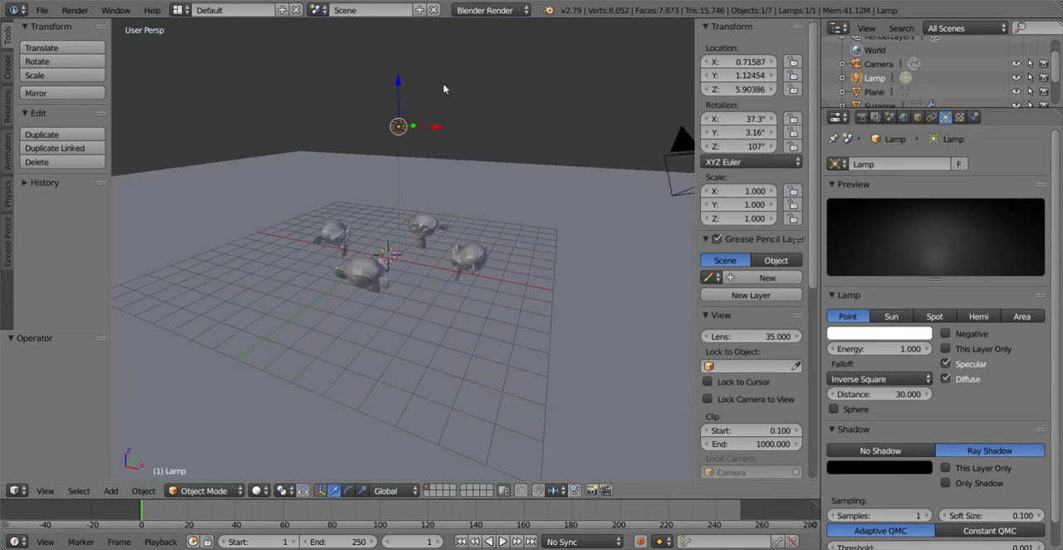
{"action": "right_click", "coordinate": [445, 18]}
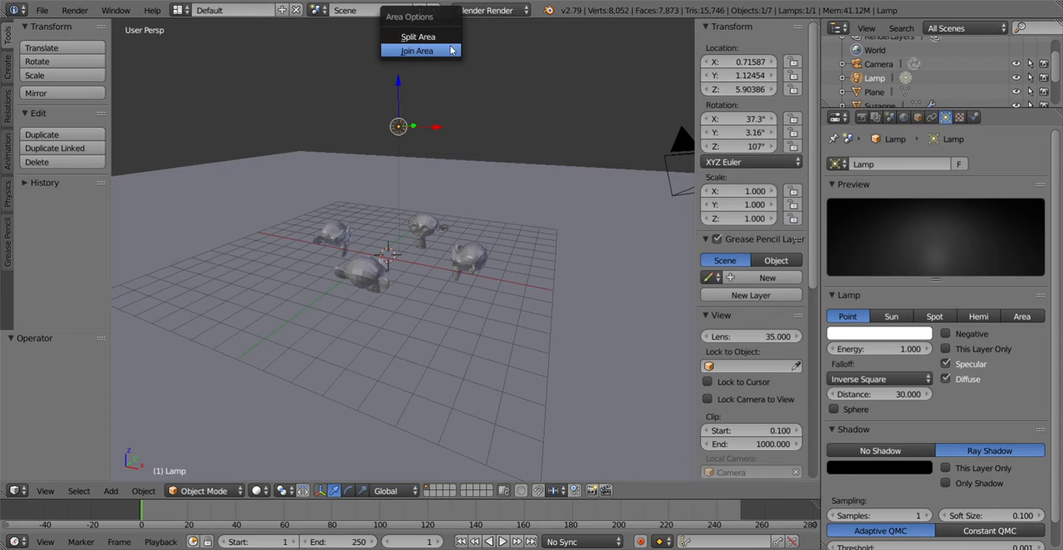
{"action": "left_click", "coordinate": [452, 49]}
{"action": "right_click", "coordinate": [446, 19]}
{"action": "left_click", "coordinate": [452, 34]}
{"action": "left_click", "coordinate": [415, 125]}
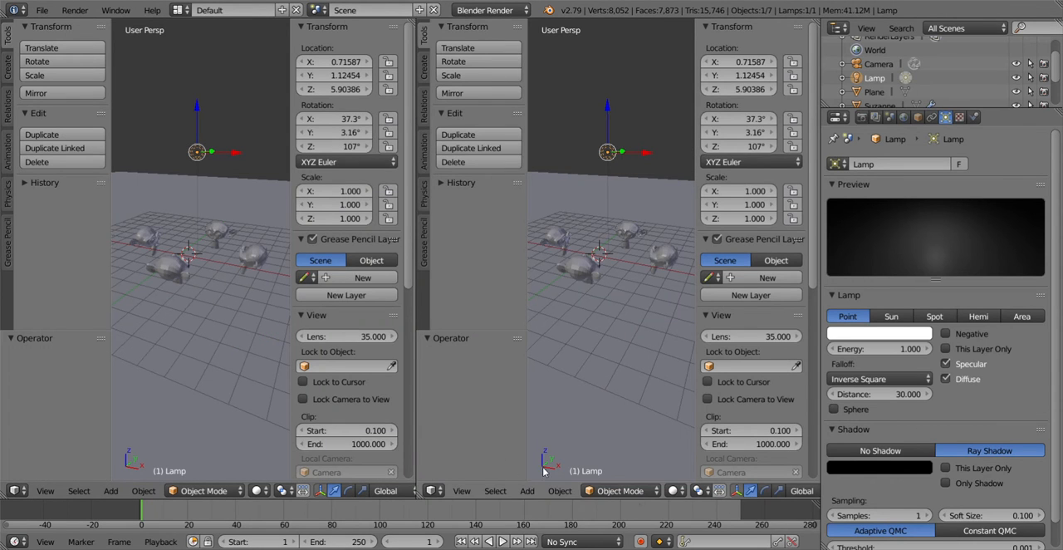
Step: Set the second viewport's shading to Rendered, and collapse its tool shelf and the properties shelves of both viewports
{"action": "left_click", "coordinate": [673, 491]}
{"action": "left_click", "coordinate": [690, 398]}
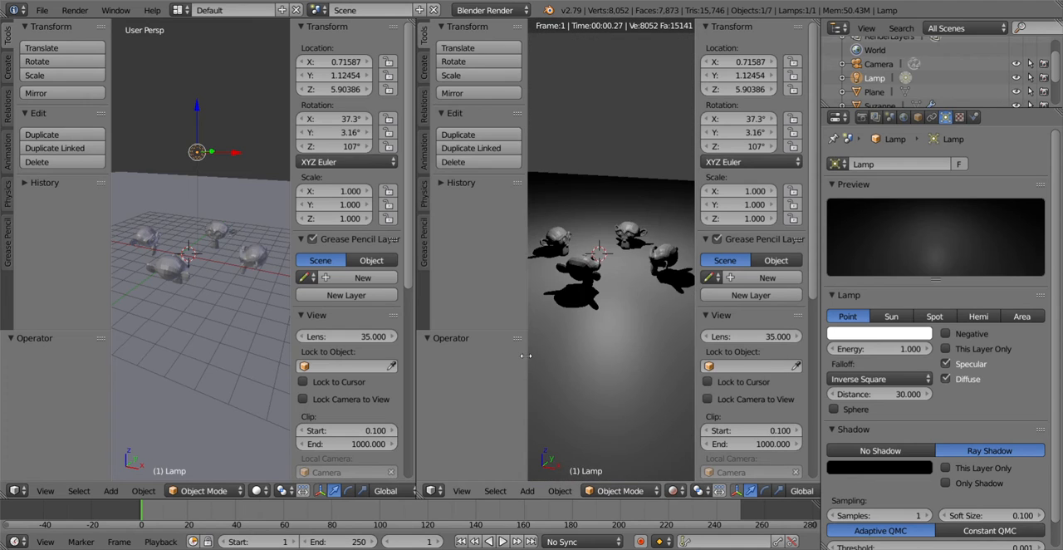
{"action": "left_click_drag", "start_coordinate": [526, 355], "coordinate": [465, 353]}
{"action": "left_click_drag", "start_coordinate": [695, 314], "coordinate": [810, 315]}
{"action": "left_click_drag", "start_coordinate": [286, 315], "coordinate": [404, 315]}
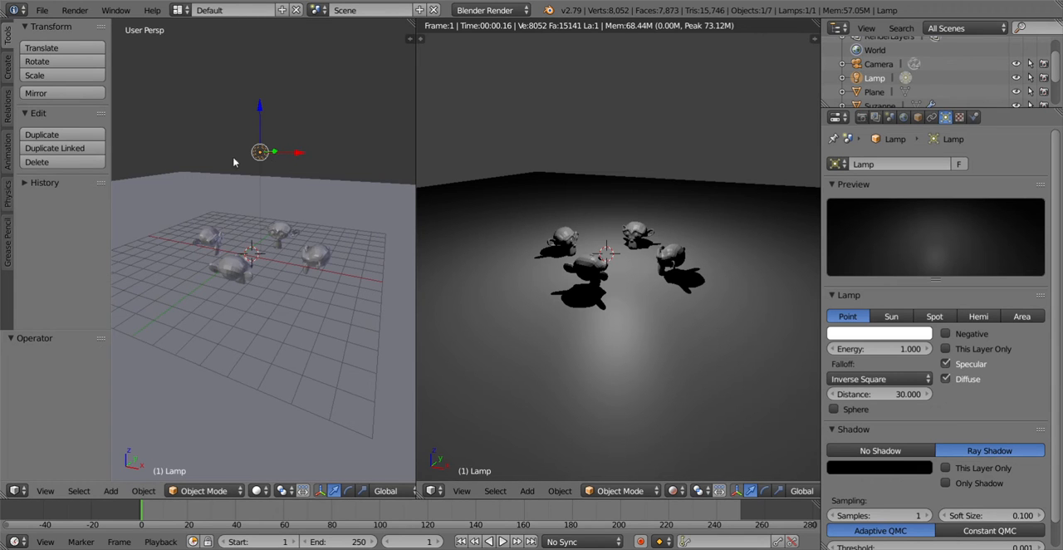
Step: Move the lamp along Z up about 3.16, down about 2.36 and up about 3.17 units to compare the rendered lighting
{"action": "key", "text": "g"}
{"action": "key", "text": "z"}
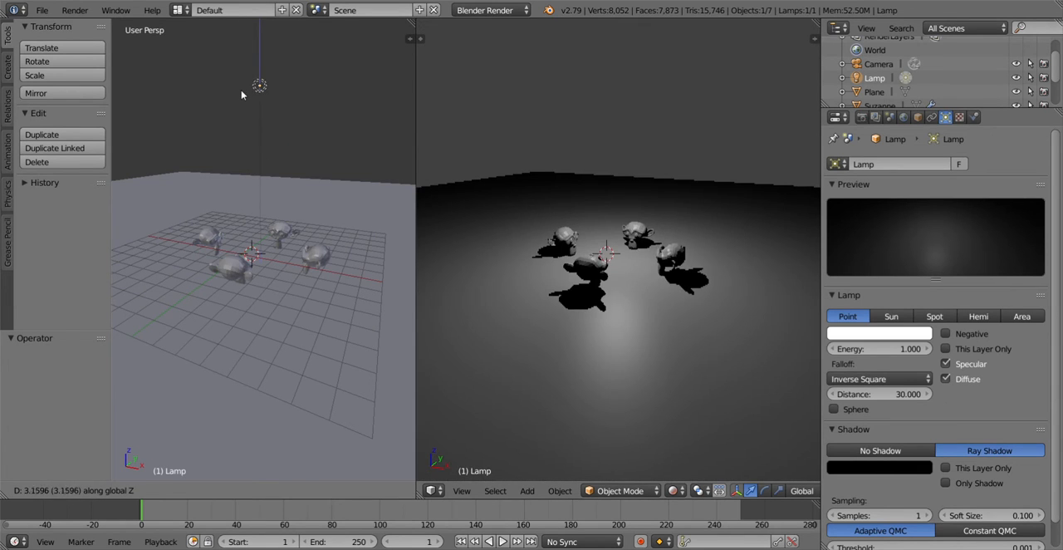
{"action": "left_click", "coordinate": [241, 90]}
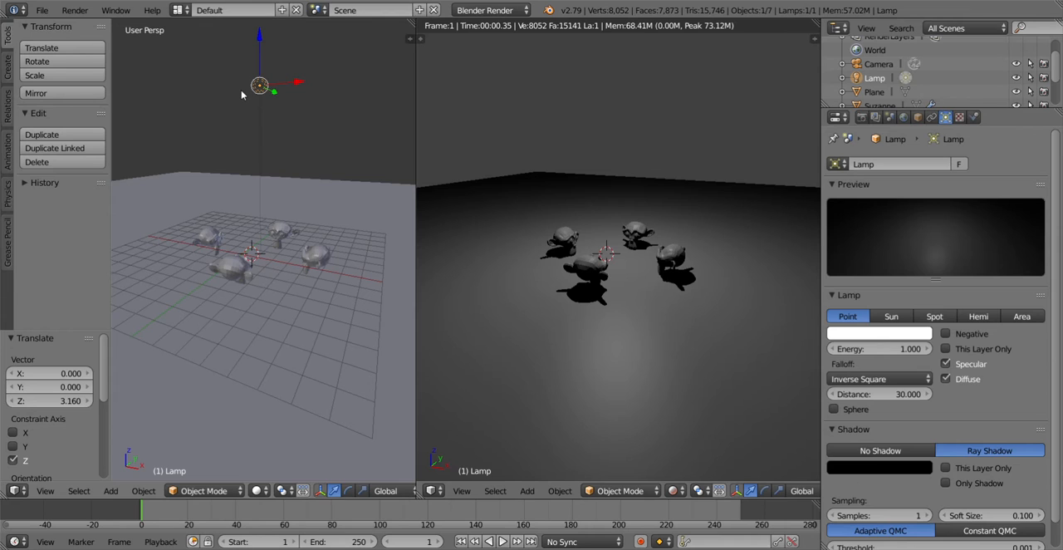
{"action": "key", "text": "g"}
{"action": "key", "text": "z"}
{"action": "left_click", "coordinate": [246, 146]}
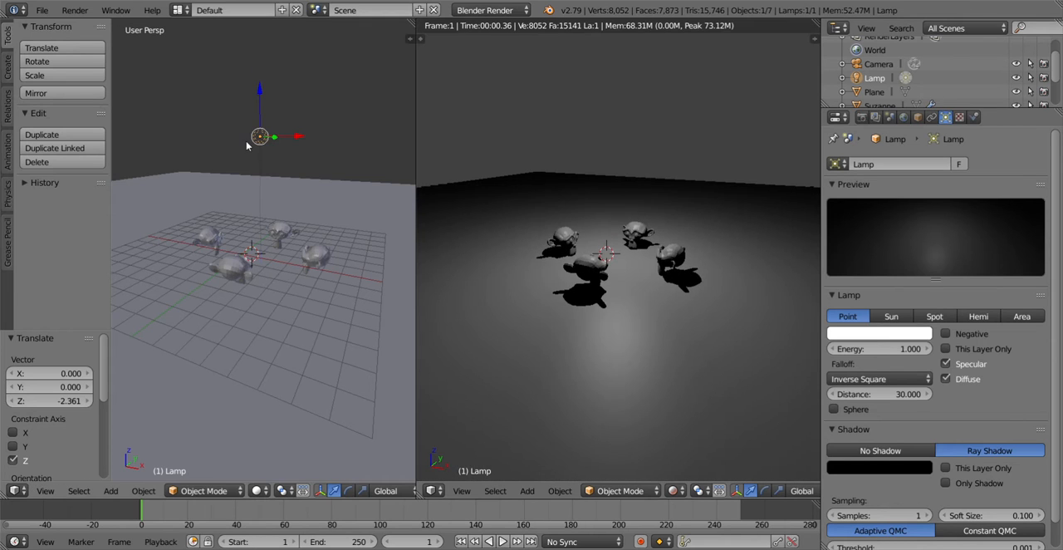
{"action": "key", "text": "g"}
{"action": "key", "text": "z"}
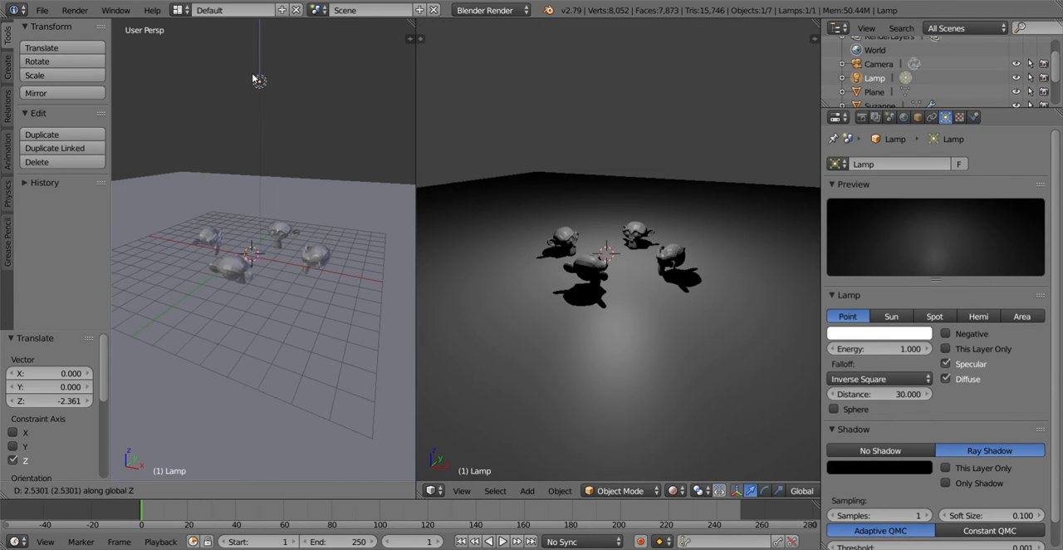
{"action": "left_click", "coordinate": [254, 79]}
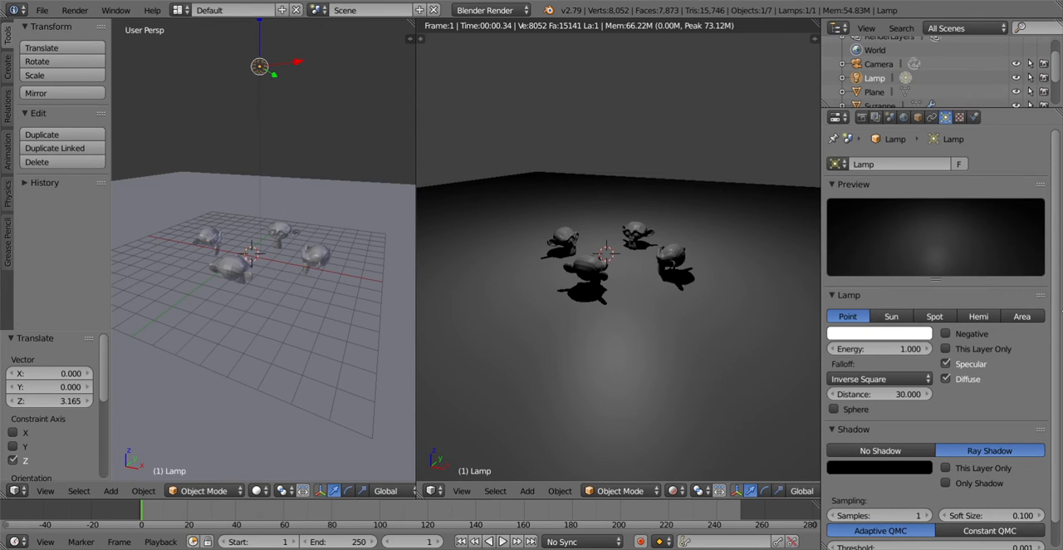
Step: Try a lamp energy of 10 to compare the rendered brightness, and return the energy to 1
{"action": "left_click", "coordinate": [893, 347]}
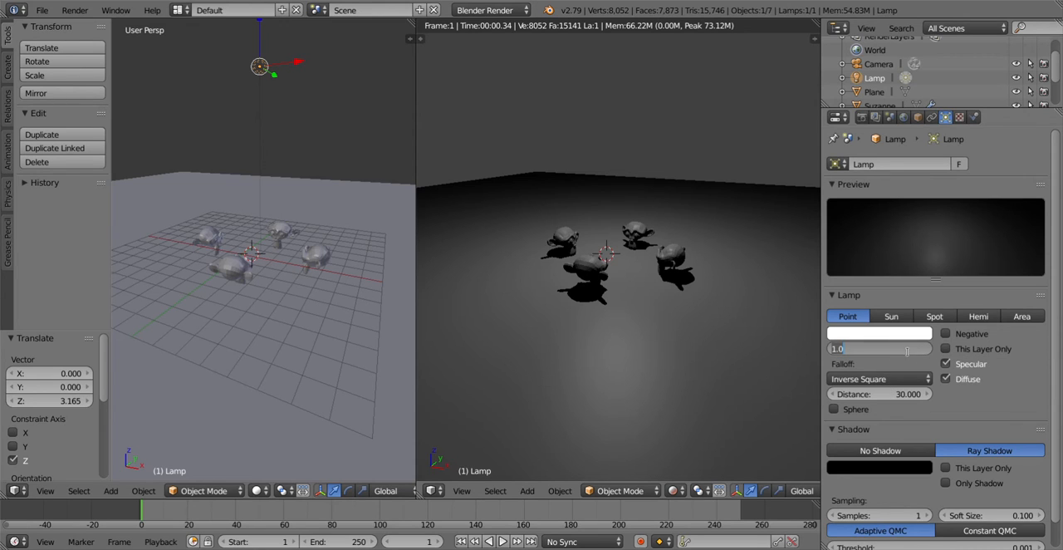
{"action": "type", "text": "10"}
{"action": "key", "text": "Return"}
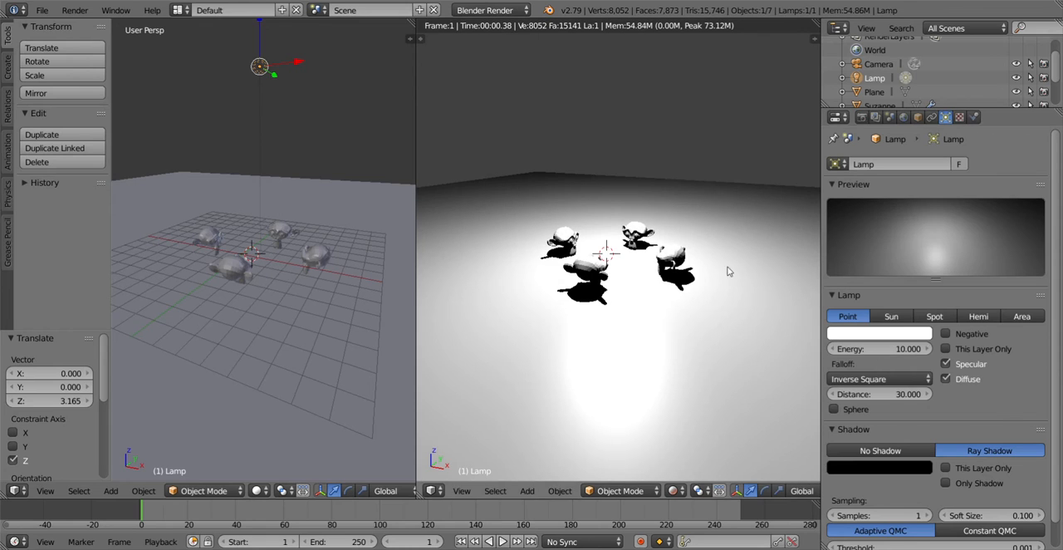
{"action": "left_click", "coordinate": [877, 347]}
{"action": "type", "text": "1"}
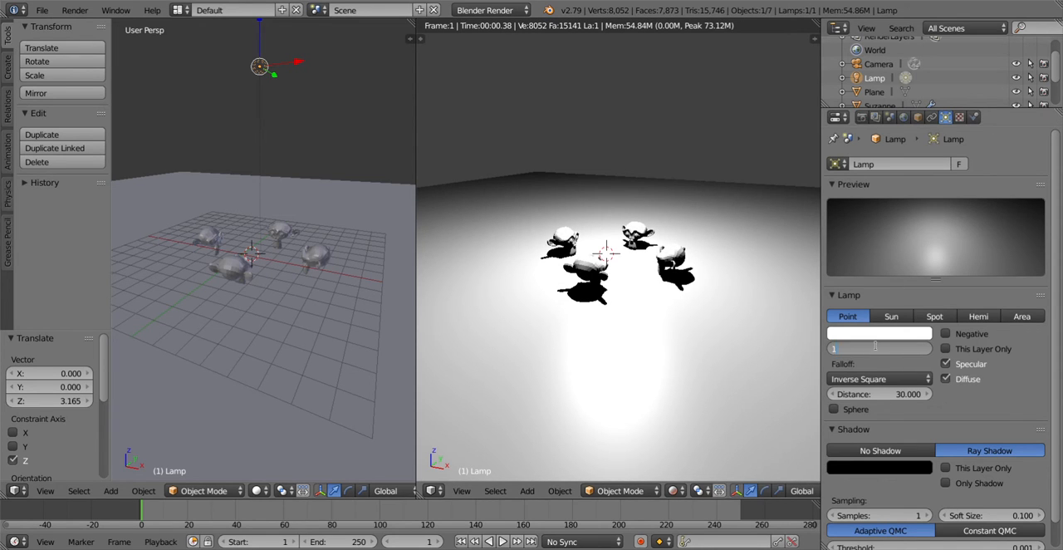
{"action": "key", "text": "Return"}
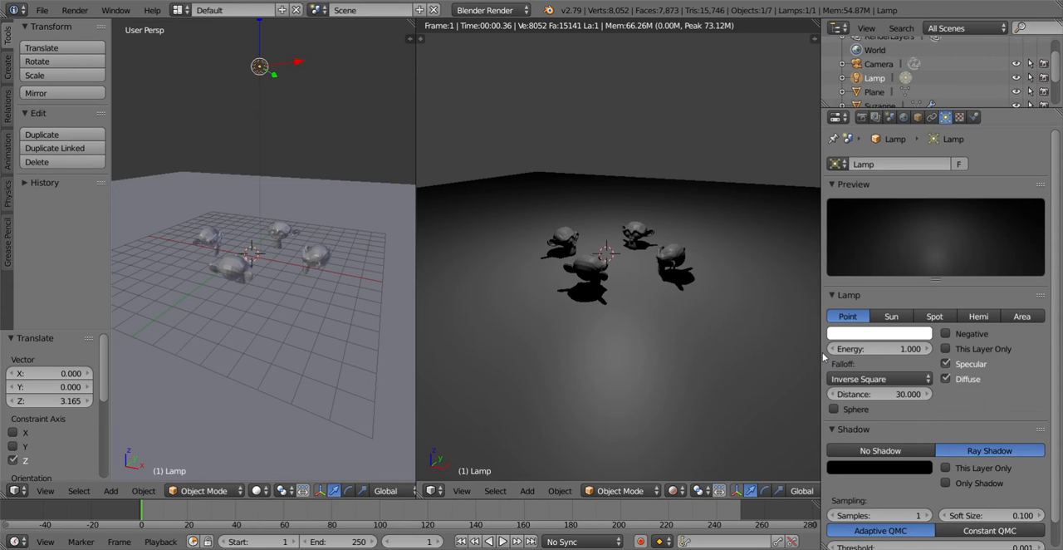
Step: Try a yellow light color on the lamp and return the color to near white
{"action": "left_click", "coordinate": [883, 335]}
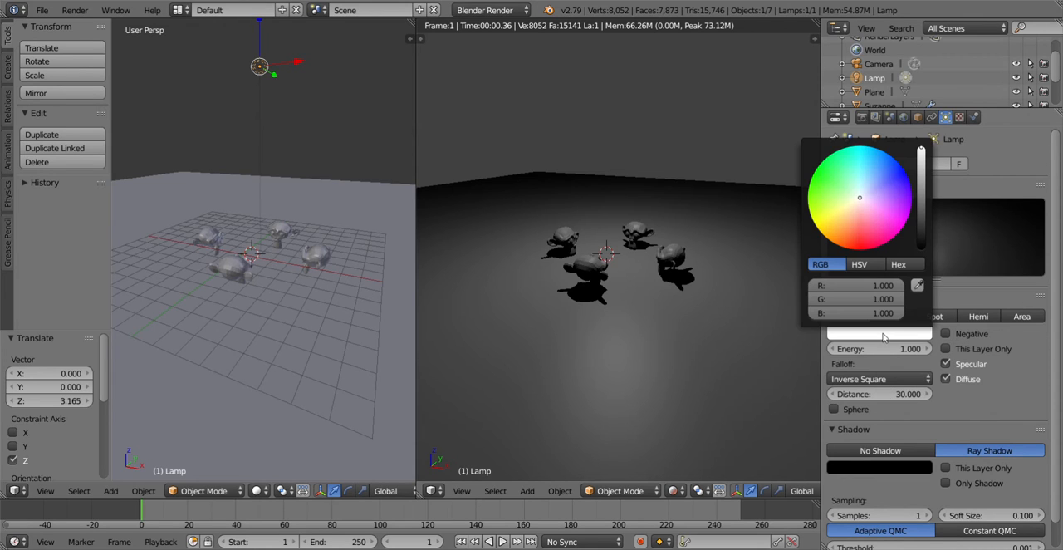
{"action": "left_click", "coordinate": [823, 224]}
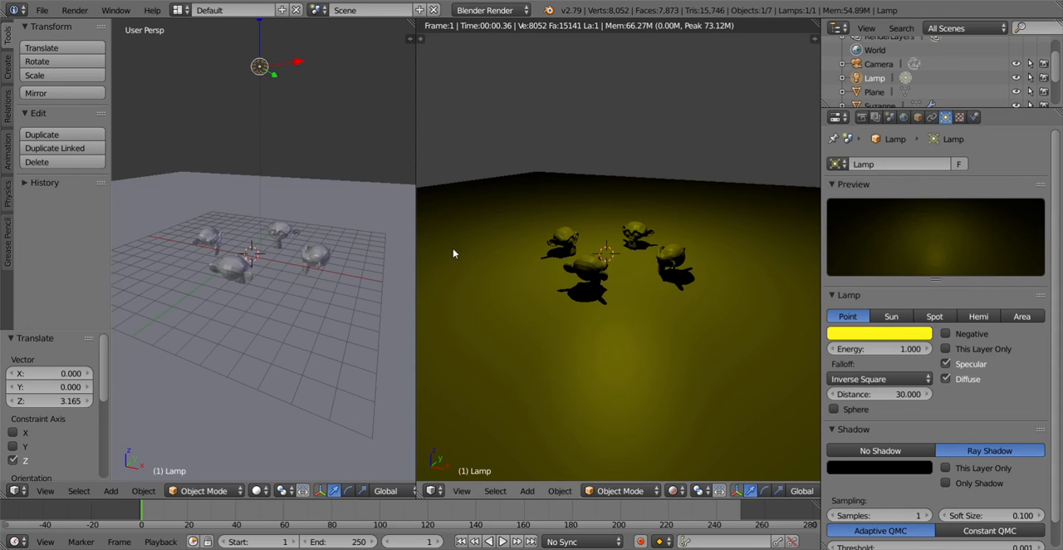
{"action": "left_click", "coordinate": [874, 339]}
{"action": "left_click", "coordinate": [860, 199]}
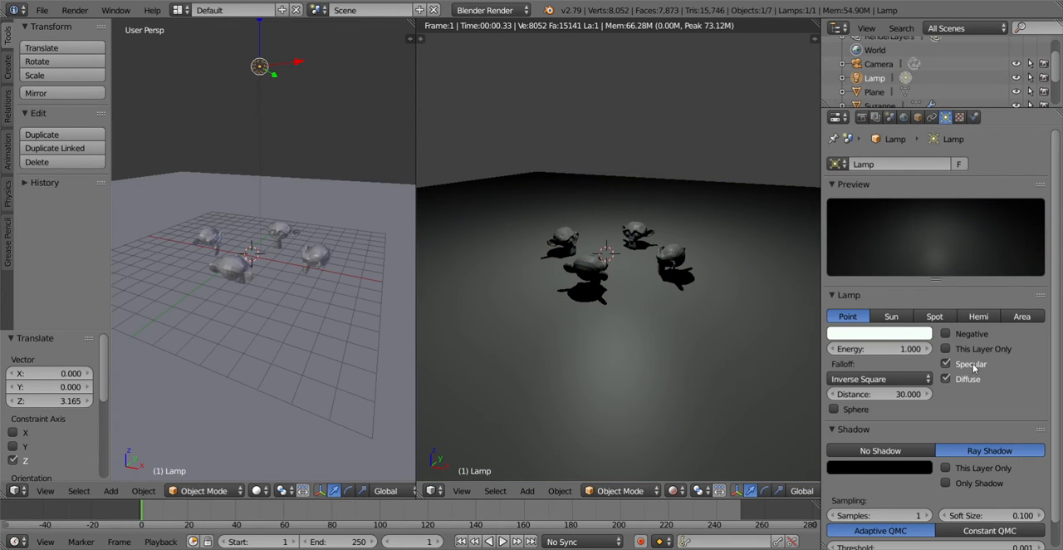
Step: Toggle the lamp's Negative option on and off, and try adjusting the falloff distance before setting it back to 30
{"action": "left_click", "coordinate": [963, 334]}
{"action": "left_click", "coordinate": [966, 334]}
{"action": "mouse_move", "coordinate": [845, 395]}
{"action": "left_mouse_down"}
{"action": "mouse_move", "coordinate": [872, 395]}
{"action": "mouse_move", "coordinate": [844, 402]}
{"action": "left_mouse_up"}
{"action": "left_click", "coordinate": [844, 400]}
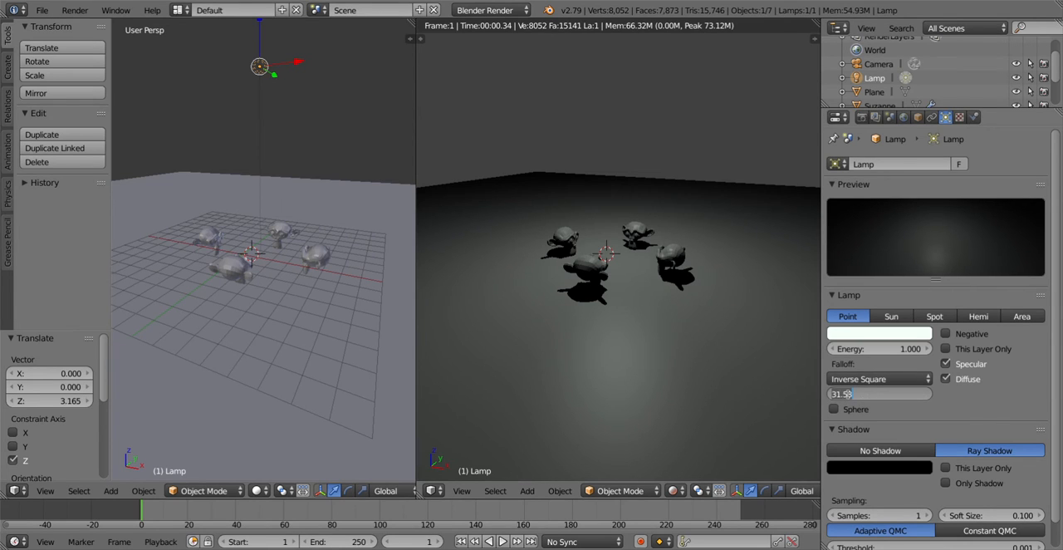
{"action": "type", "text": "30"}
{"action": "key", "text": "Return"}
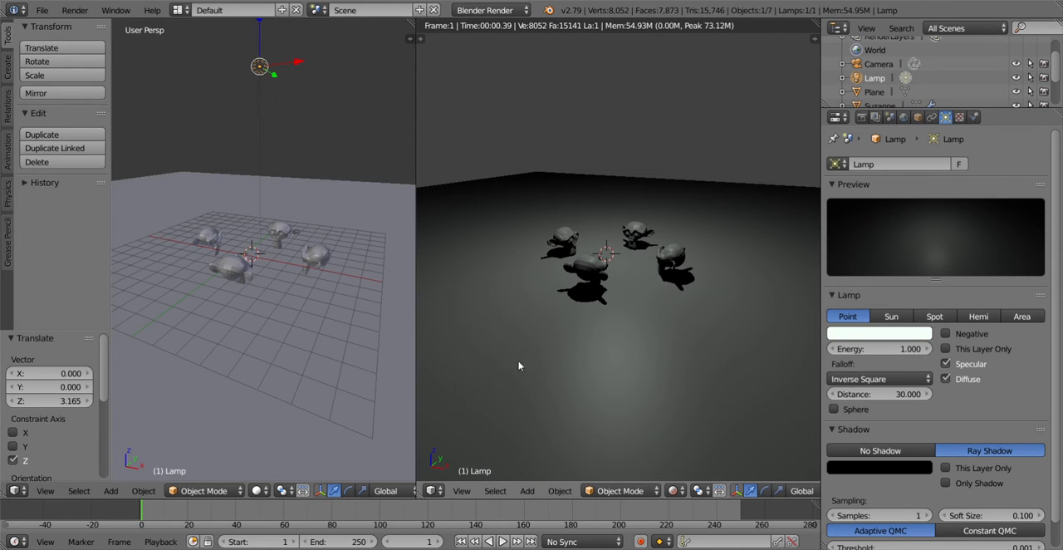
Step: Widen the rendered viewport for a closer view of the heads, and compare the Sun lamp type against Point
{"action": "left_click_drag", "start_coordinate": [417, 358], "coordinate": [316, 340]}
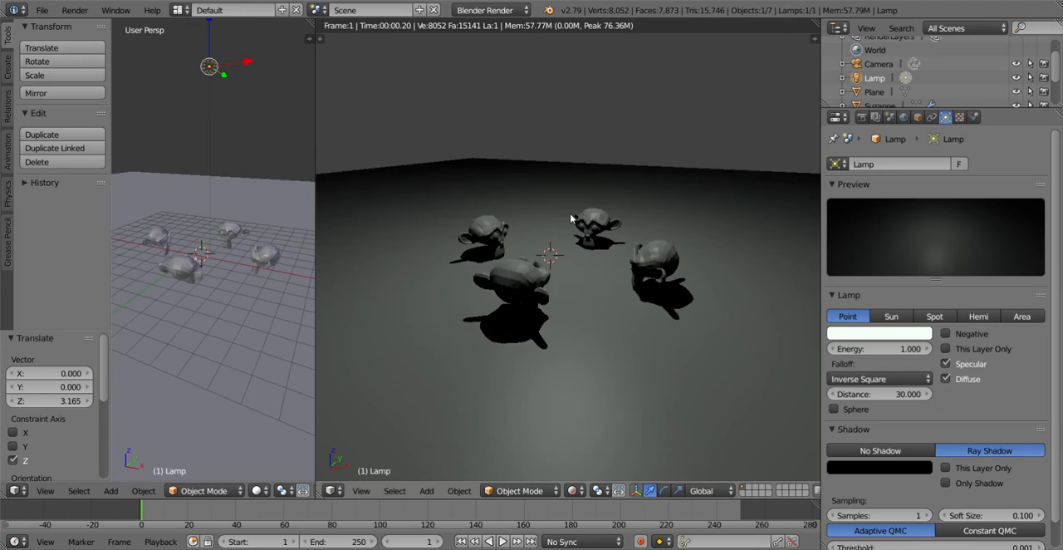
{"action": "scroll", "coordinate": [574, 206], "scroll_direction": "up", "scroll_amount": 4}
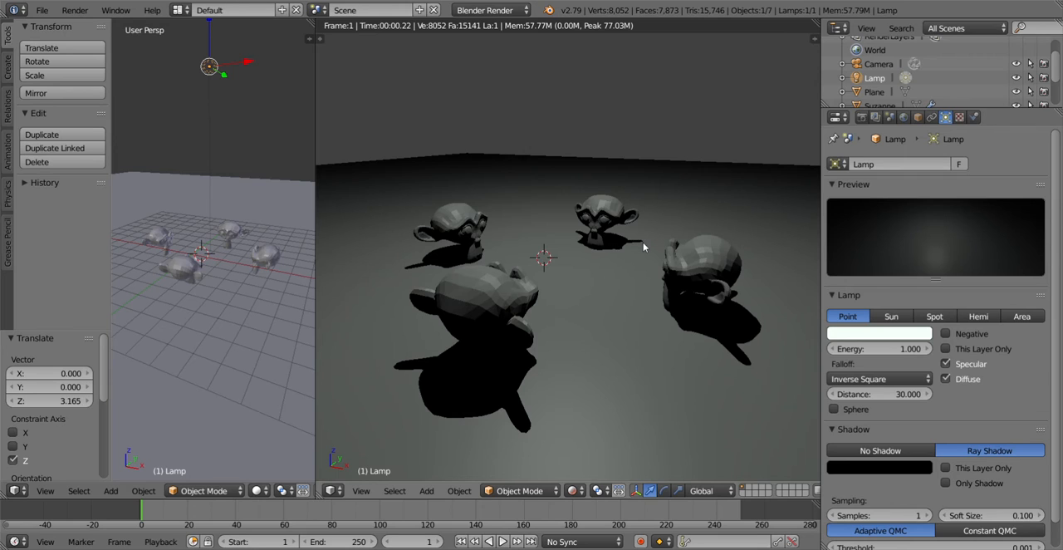
{"action": "left_click", "coordinate": [894, 319]}
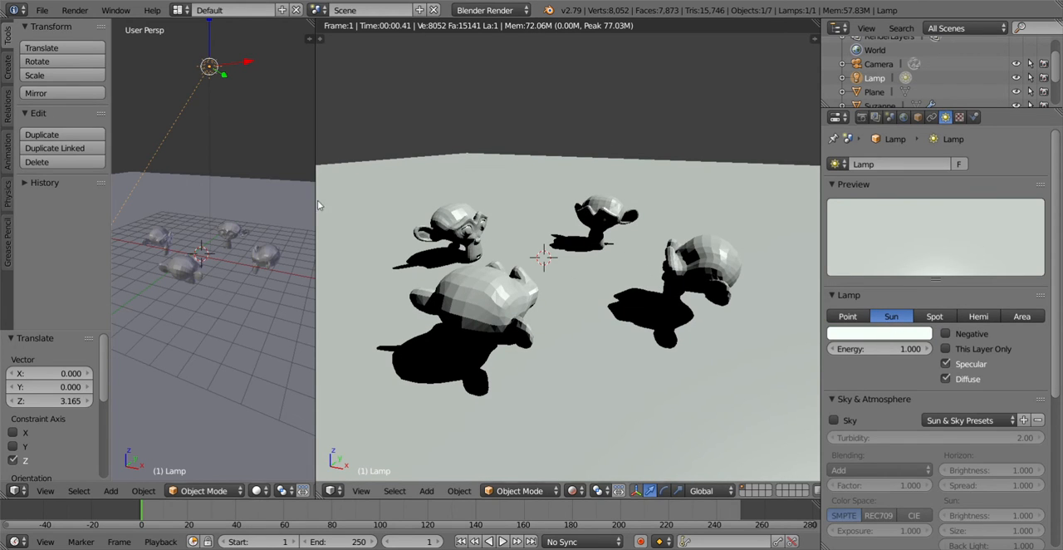
{"action": "left_click", "coordinate": [847, 316]}
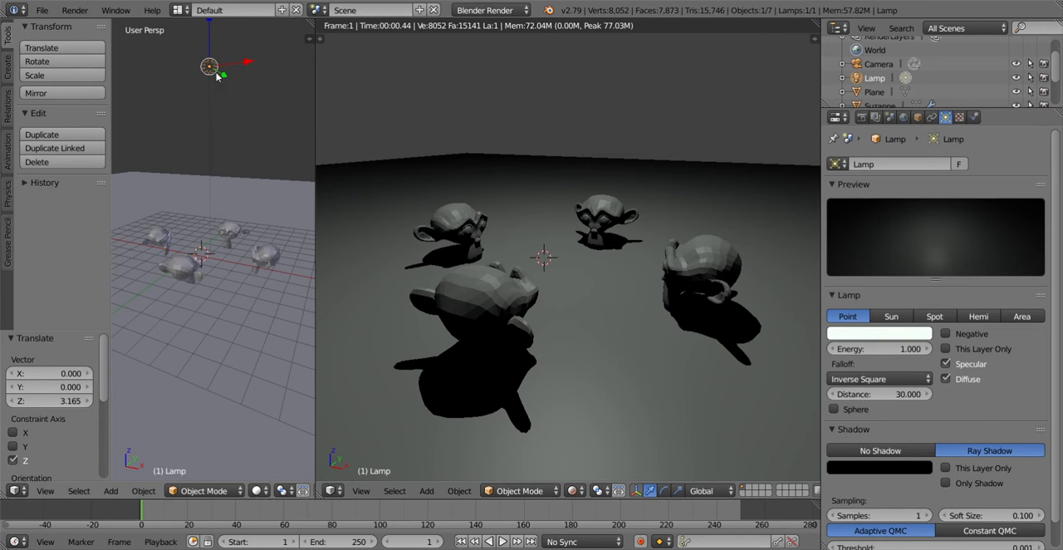
Step: Lower the point lamp toward the monkey heads, shift it about -2.13 along X, and change its type to Sun
{"action": "left_click_drag", "start_coordinate": [210, 24], "coordinate": [215, 144]}
{"action": "left_click_drag", "start_coordinate": [203, 107], "coordinate": [233, 107]}
{"action": "left_click_drag", "start_coordinate": [225, 54], "coordinate": [239, 166]}
{"action": "left_click", "coordinate": [895, 319]}
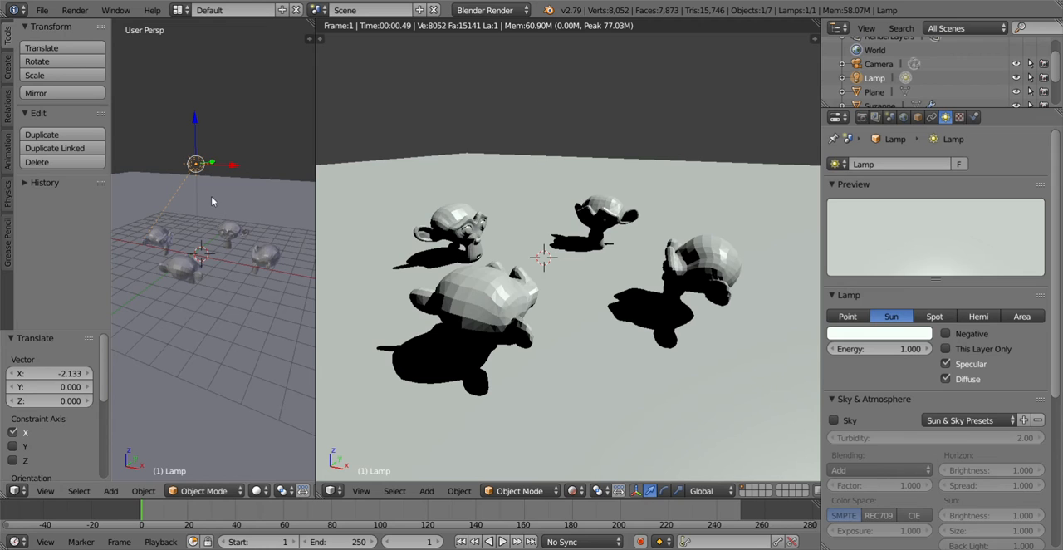
Step: Widen the solid-shaded viewport around the lamp and heads, and move the sun lamp about -2.53 along X
{"action": "middle_click_drag", "start_coordinate": [213, 203], "coordinate": [283, 237]}
{"action": "scroll", "coordinate": [266, 232], "scroll_direction": "down", "scroll_amount": 3}
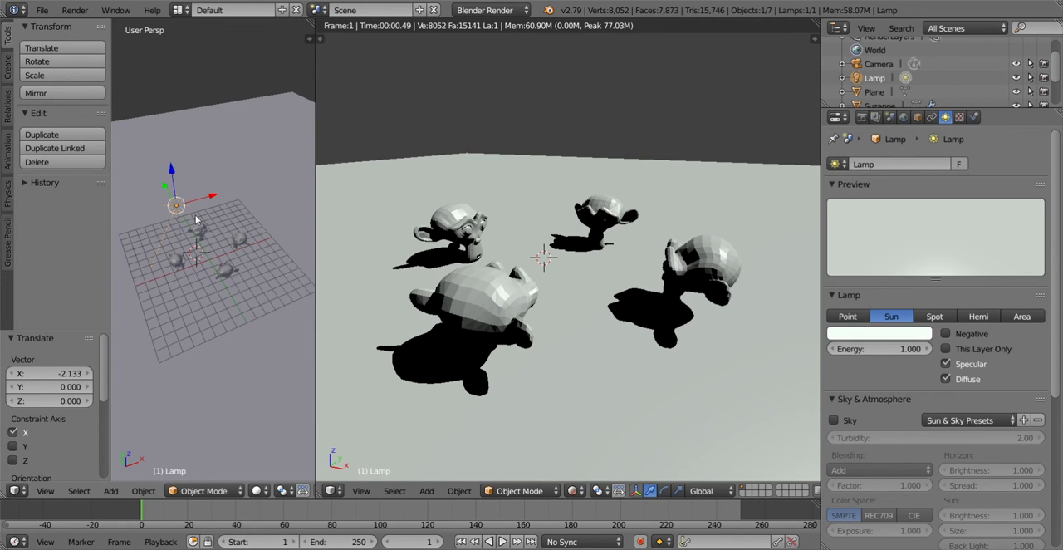
{"action": "mouse_move", "coordinate": [186, 214]}
{"action": "middle_mouse_down"}
{"action": "mouse_move", "coordinate": [192, 223]}
{"action": "mouse_move", "coordinate": [187, 200]}
{"action": "mouse_move", "coordinate": [256, 209]}
{"action": "mouse_move", "coordinate": [176, 228]}
{"action": "middle_mouse_up"}
{"action": "scroll", "coordinate": [255, 210], "scroll_direction": "up", "scroll_amount": 4}
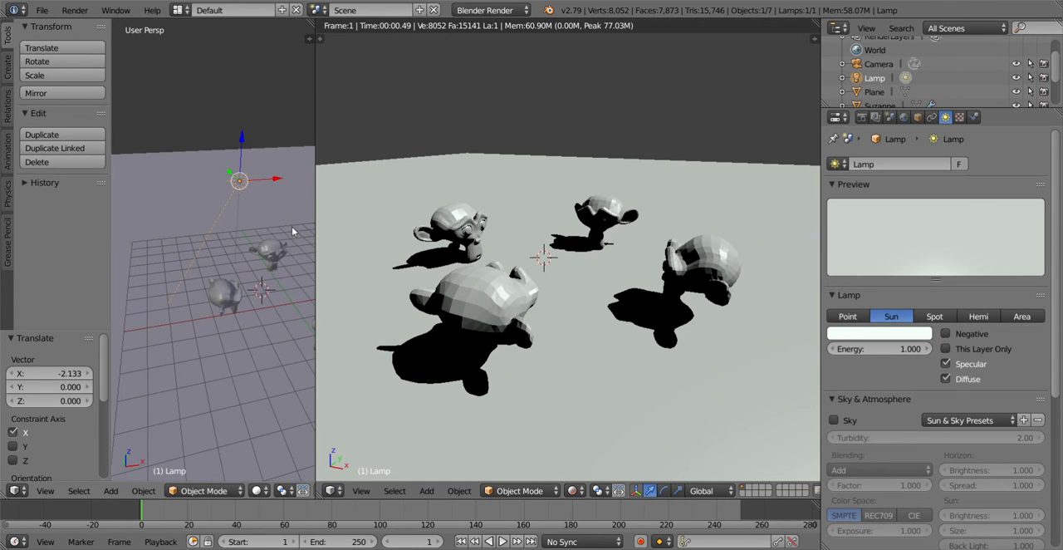
{"action": "left_click_drag", "start_coordinate": [312, 232], "coordinate": [403, 233]}
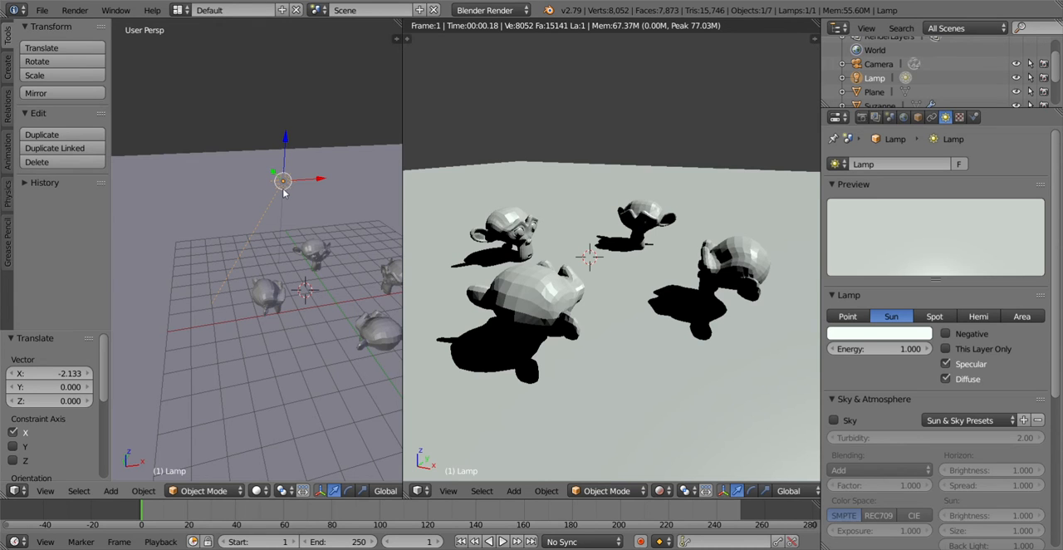
{"action": "left_click_drag", "start_coordinate": [318, 180], "coordinate": [269, 187]}
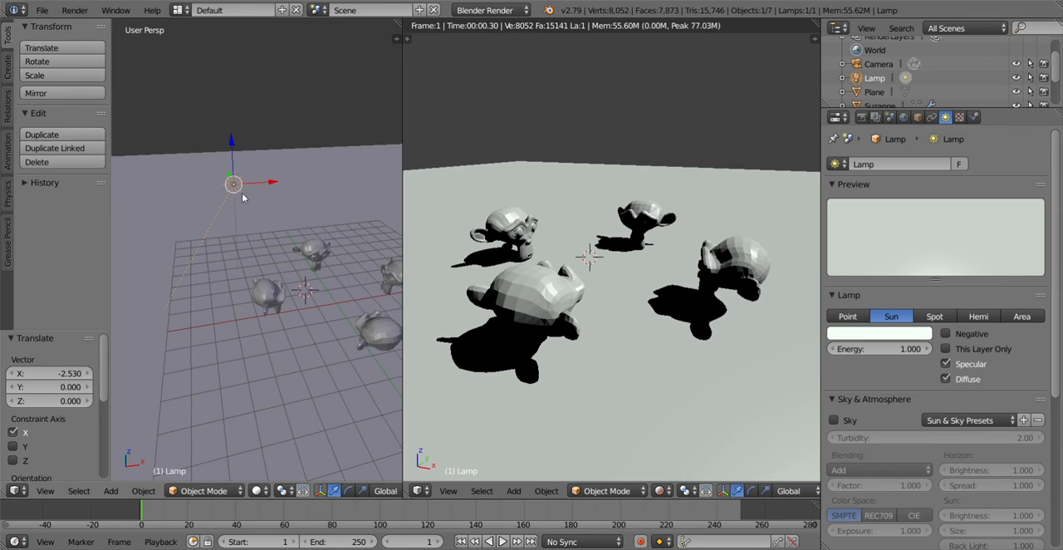
Step: Rotate the sun lamp around the global Z axis by about 97.9°, -51.5° and 83.3° to compare shadow directions
{"action": "key", "text": "r"}
{"action": "key", "text": "z"}
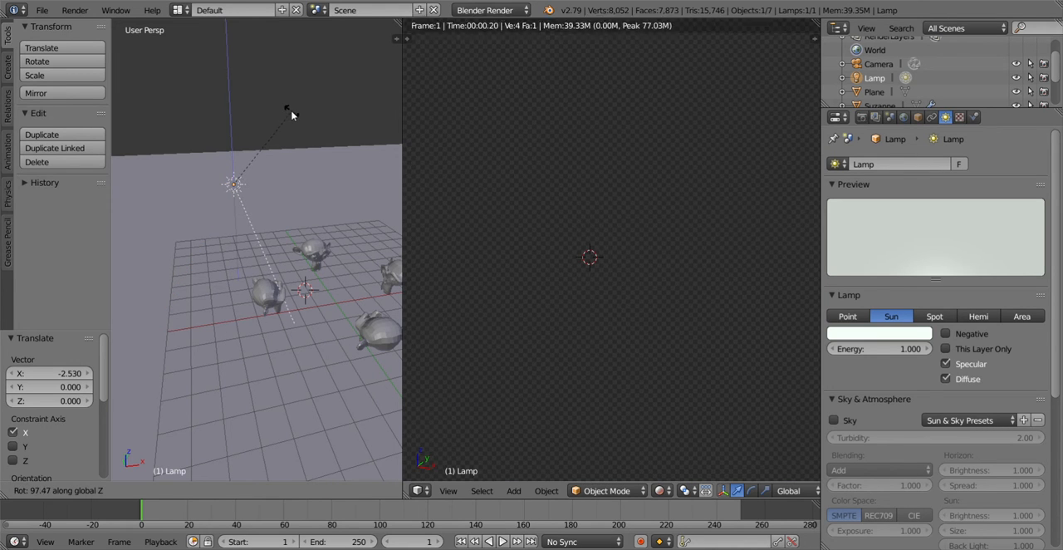
{"action": "left_click", "coordinate": [291, 116]}
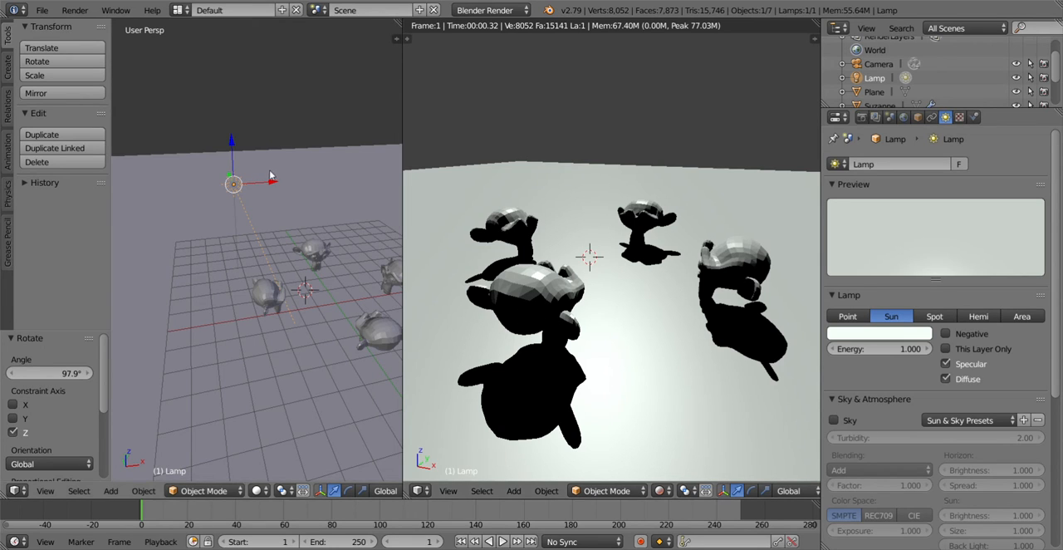
{"action": "key", "text": "r"}
{"action": "key", "text": "z"}
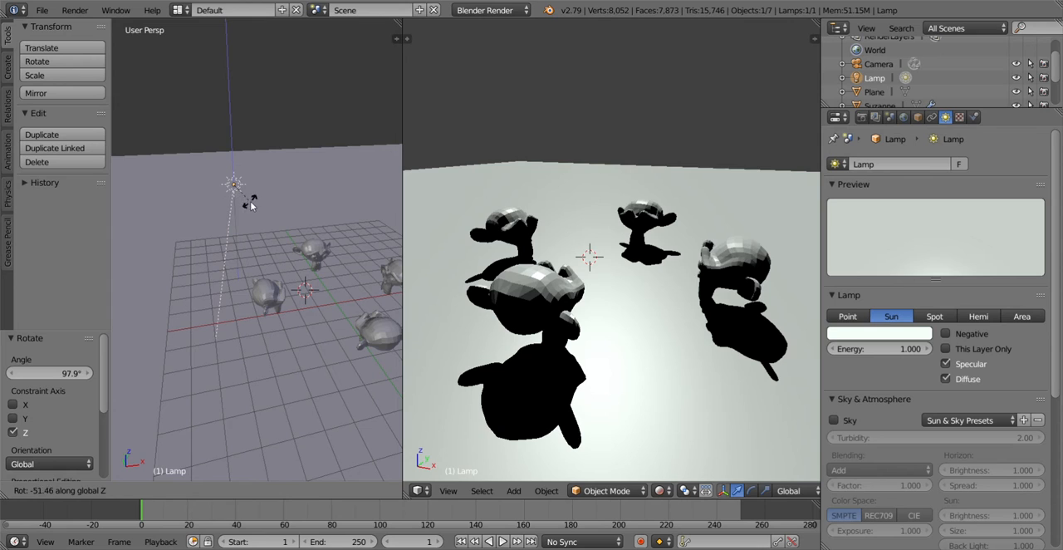
{"action": "left_click", "coordinate": [252, 205]}
{"action": "key", "text": "r"}
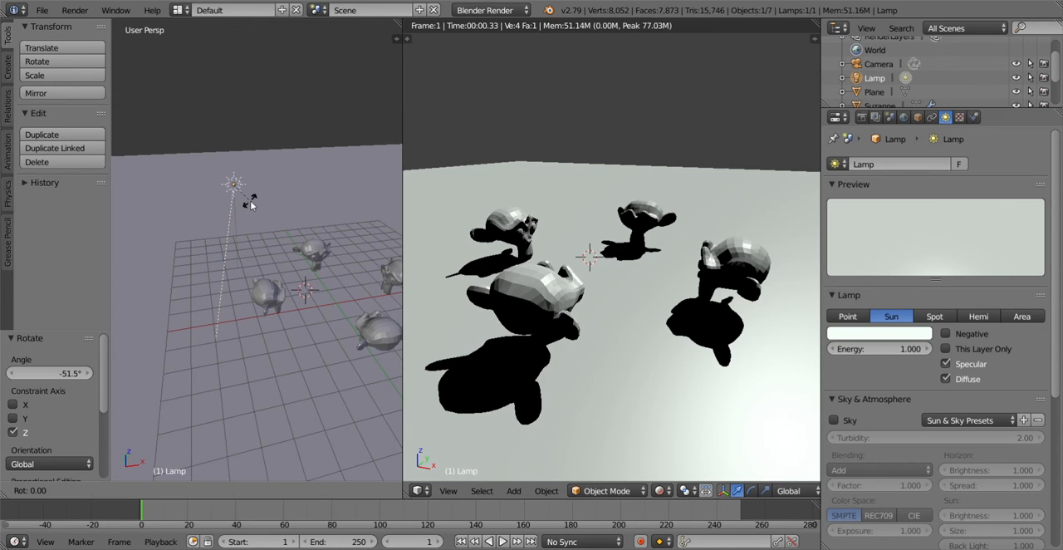
{"action": "key", "text": "z"}
{"action": "left_click", "coordinate": [301, 141]}
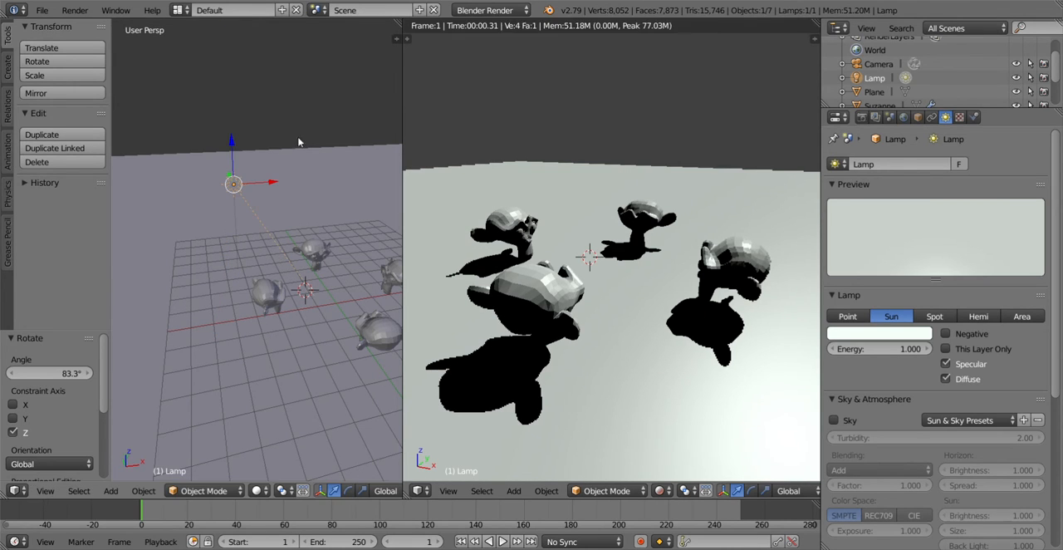
Step: Raise the sun lamp along Z well above the monkey heads and rotate it about 14.3° around Z
{"action": "key", "text": "g"}
{"action": "key", "text": "z"}
{"action": "left_click_drag", "start_coordinate": [224, 64], "coordinate": [224, 37]}
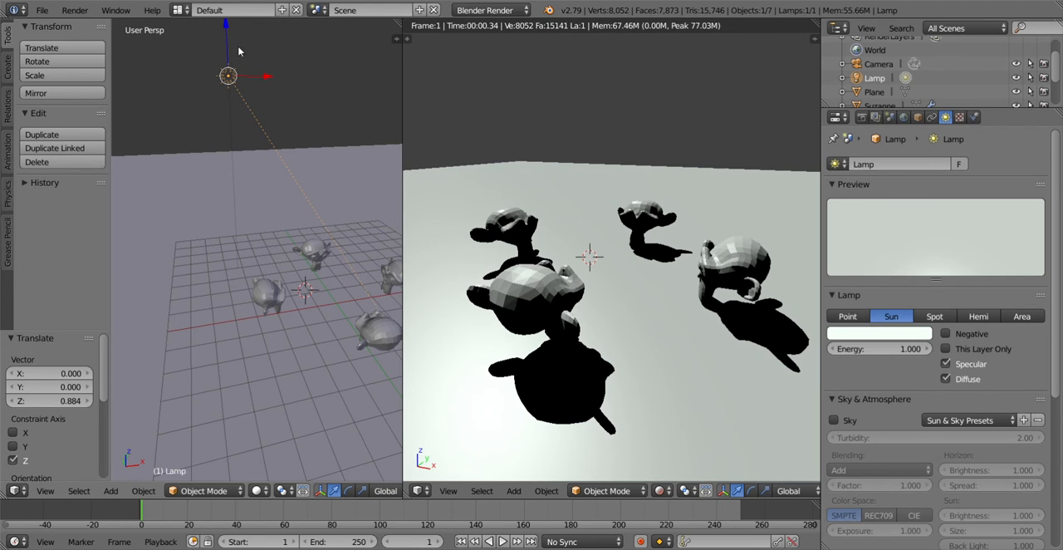
{"action": "key", "text": "r"}
{"action": "key", "text": "z"}
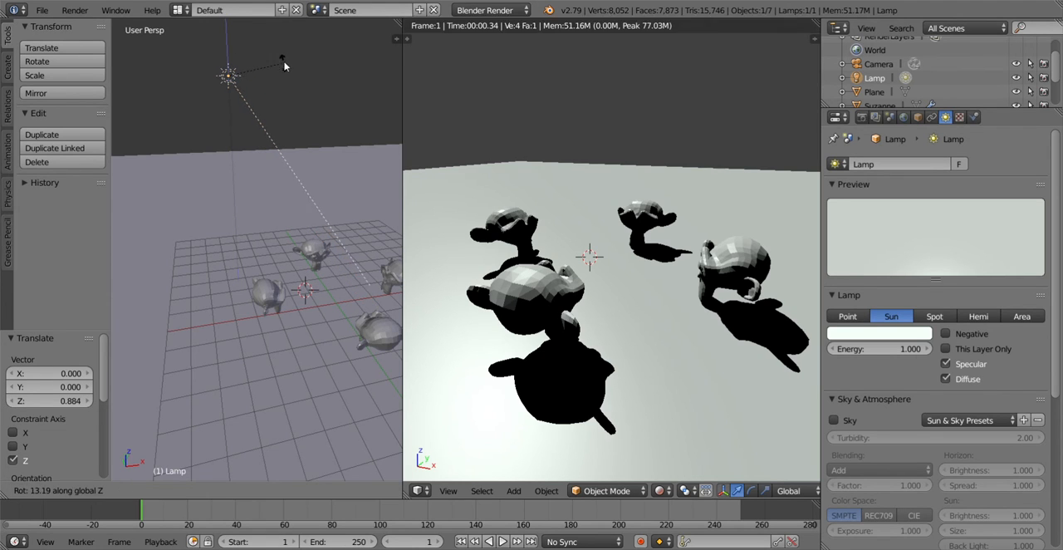
{"action": "left_click", "coordinate": [290, 65]}
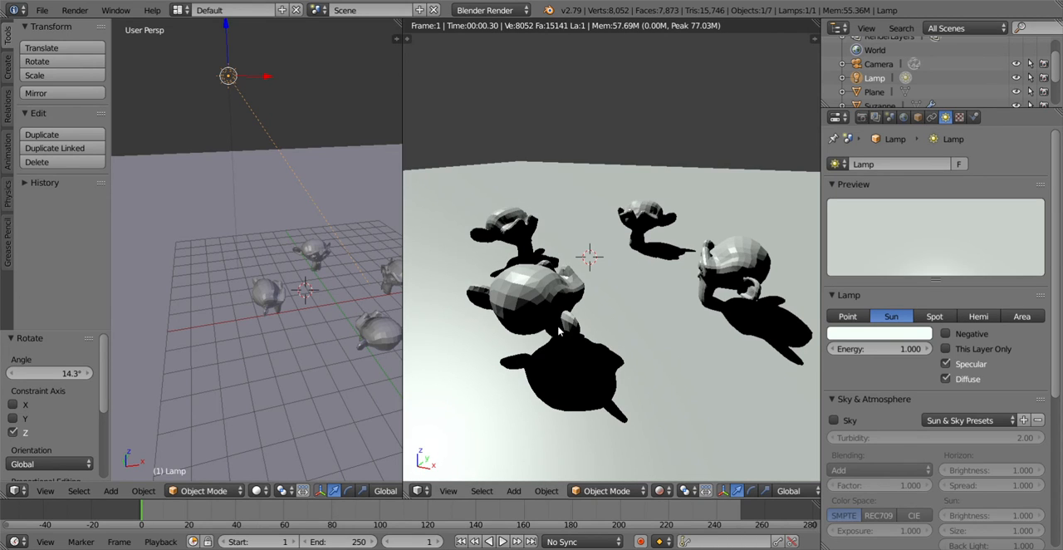
Step: Select three of the monkey heads one after another, and reselect the sun lamp
{"action": "right_click", "coordinate": [372, 325]}
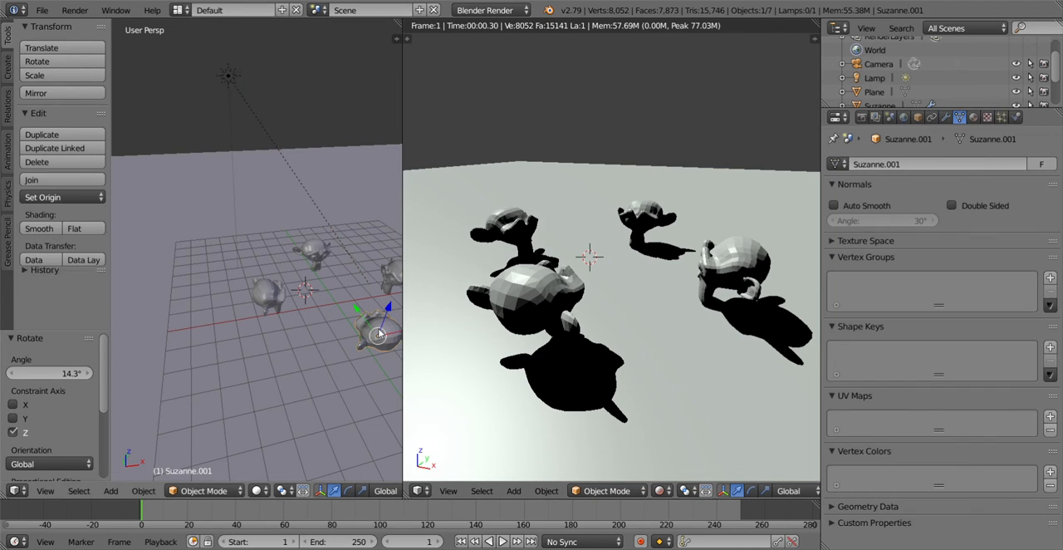
{"action": "right_click", "coordinate": [318, 251]}
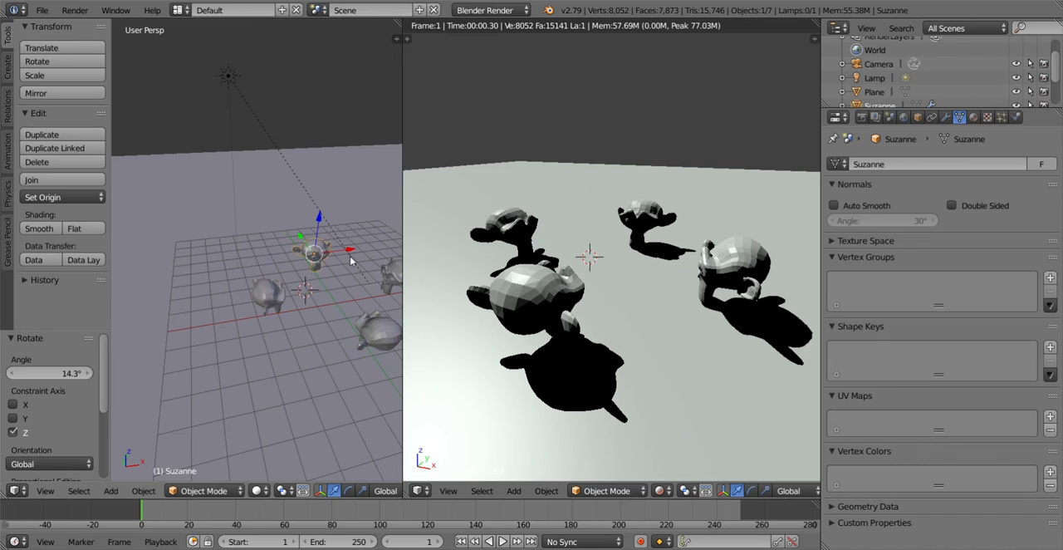
{"action": "right_click", "coordinate": [396, 277]}
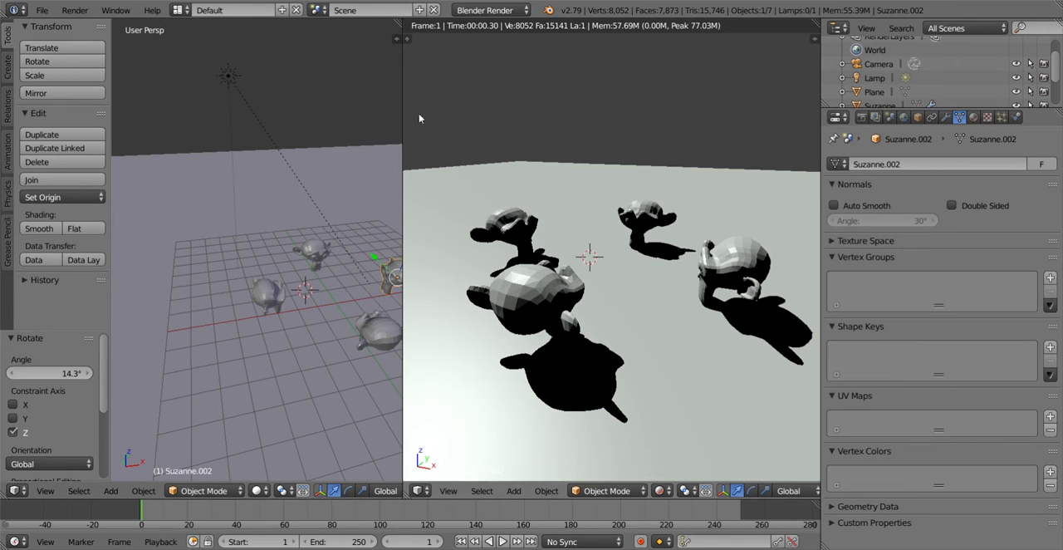
{"action": "right_click", "coordinate": [229, 78]}
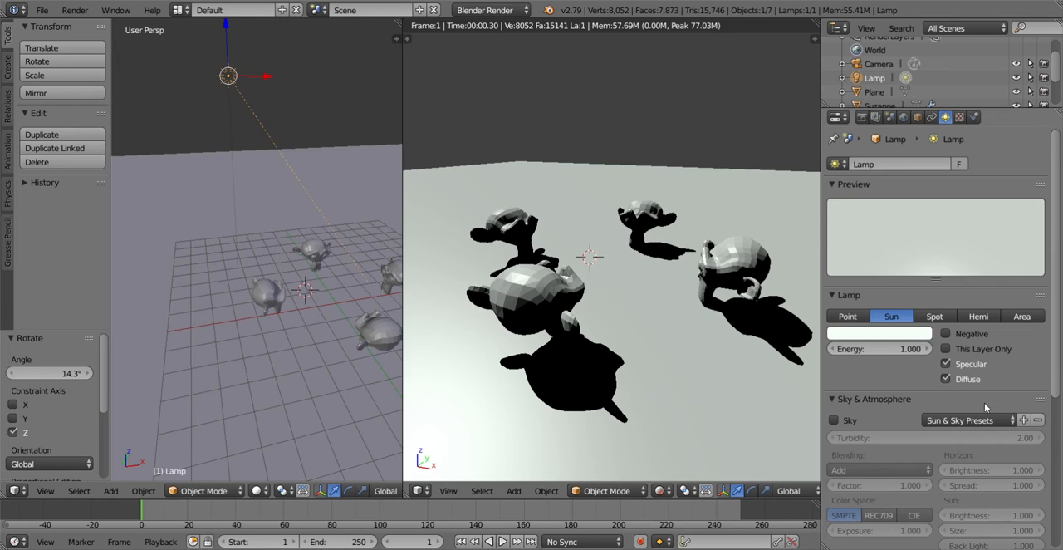
Step: Enable Sky for the sun lamp and try the Mountain preset before applying the Desert preset
{"action": "left_click", "coordinate": [835, 421]}
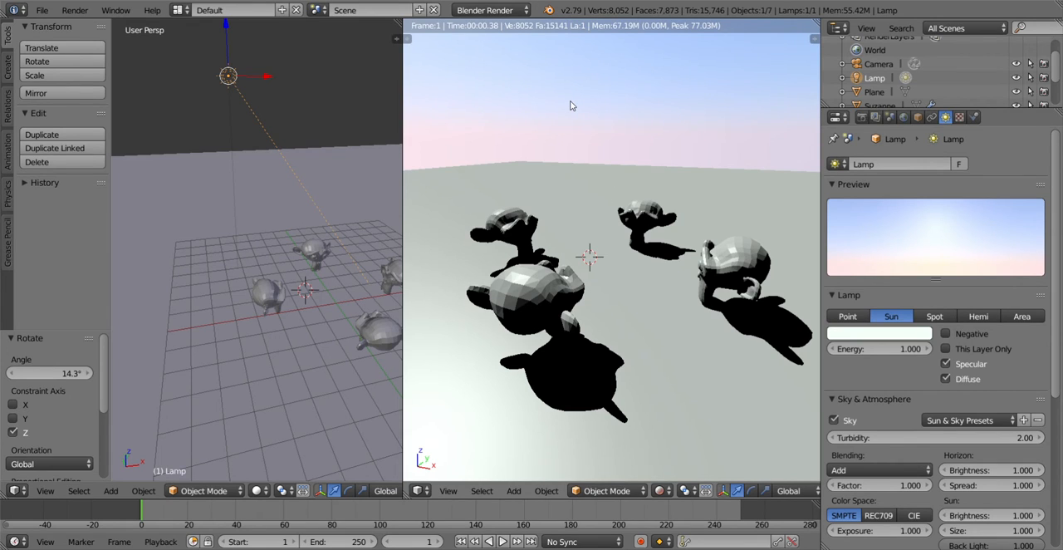
{"action": "left_click", "coordinate": [943, 420]}
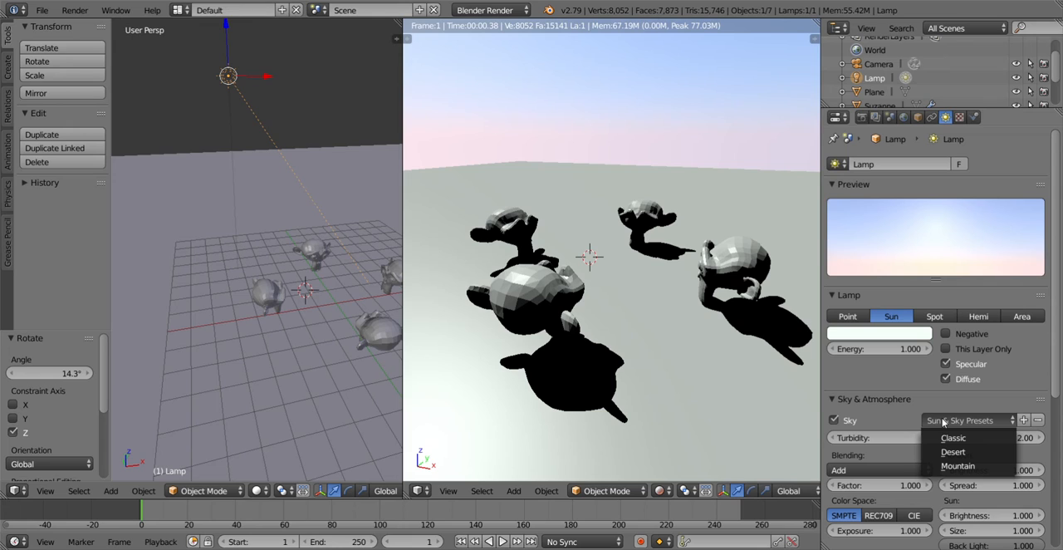
{"action": "left_click", "coordinate": [950, 467]}
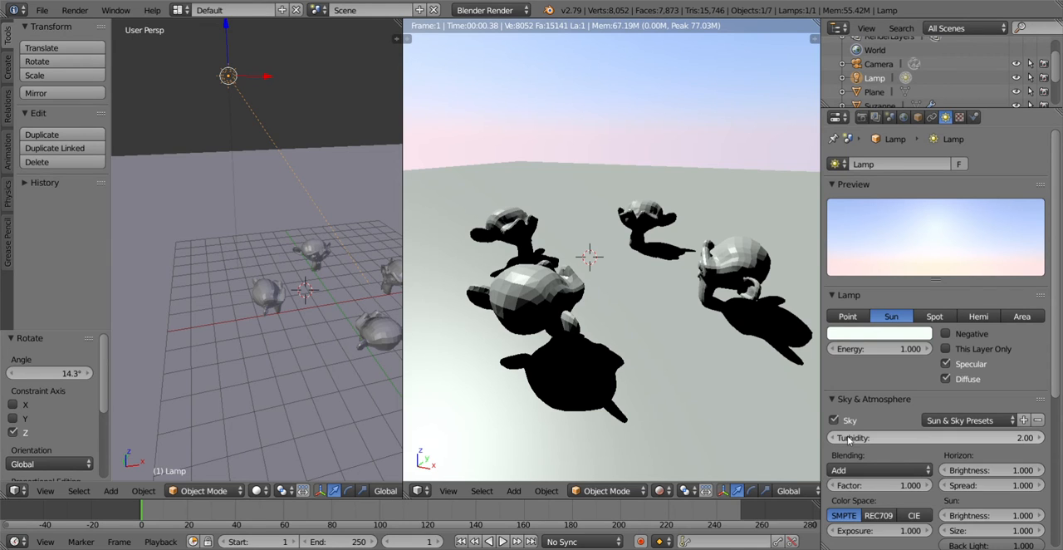
{"action": "left_click", "coordinate": [955, 420]}
{"action": "left_click", "coordinate": [954, 464]}
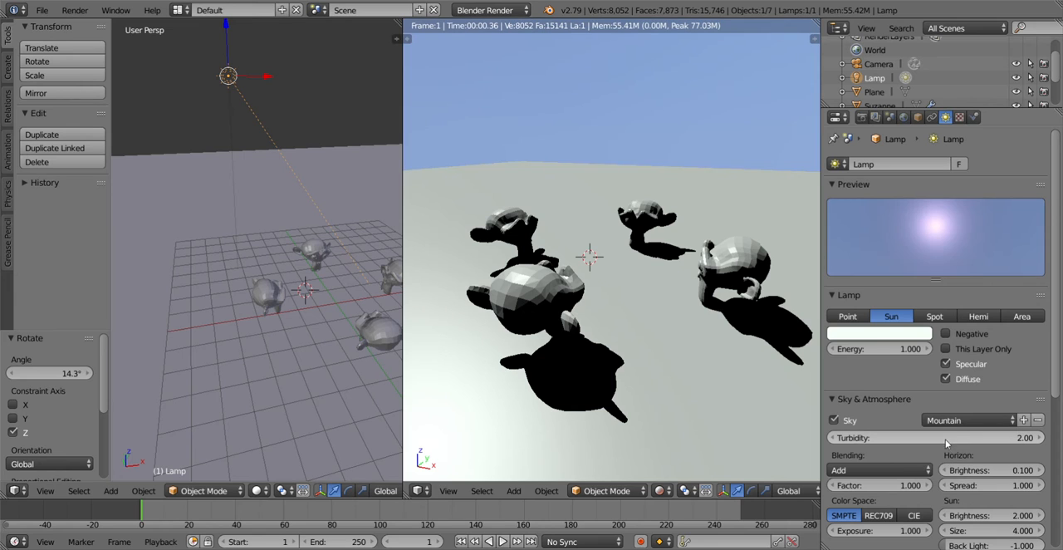
{"action": "left_click", "coordinate": [955, 421]}
{"action": "left_click", "coordinate": [954, 450]}
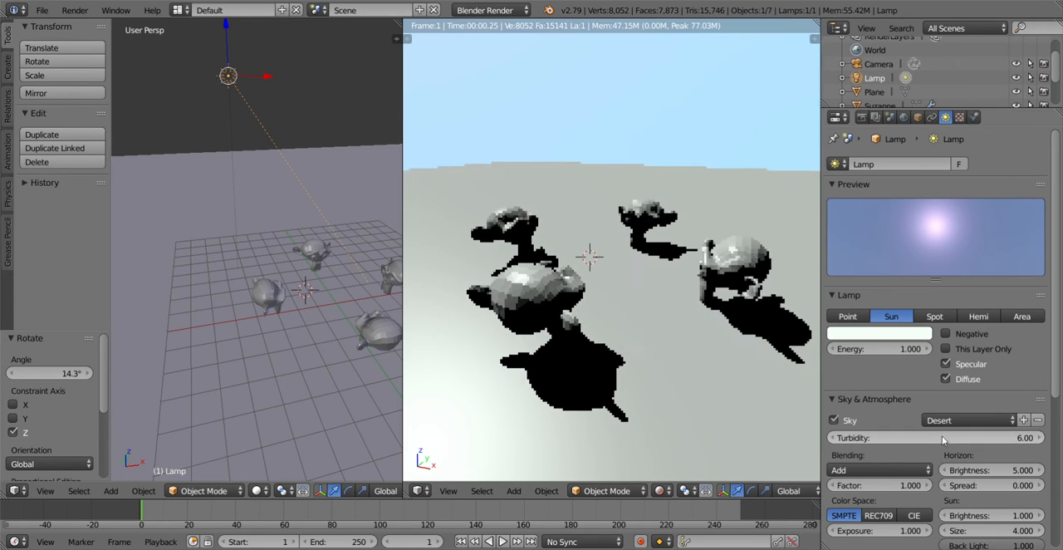
Step: Apply the Classic sky preset to the sun lamp and change the lamp type to Spot
{"action": "left_click", "coordinate": [955, 420]}
{"action": "left_click", "coordinate": [952, 438]}
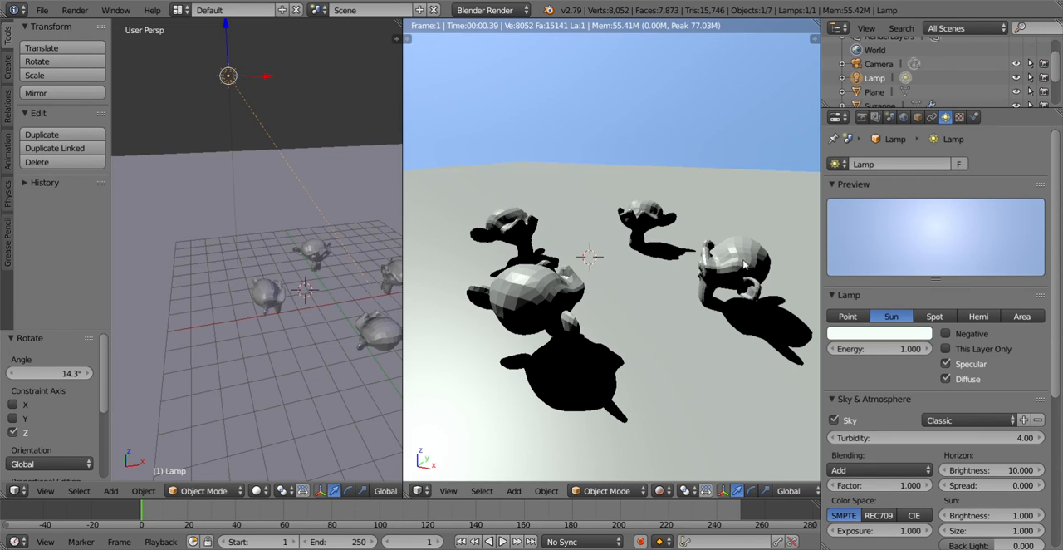
{"action": "left_click", "coordinate": [941, 318]}
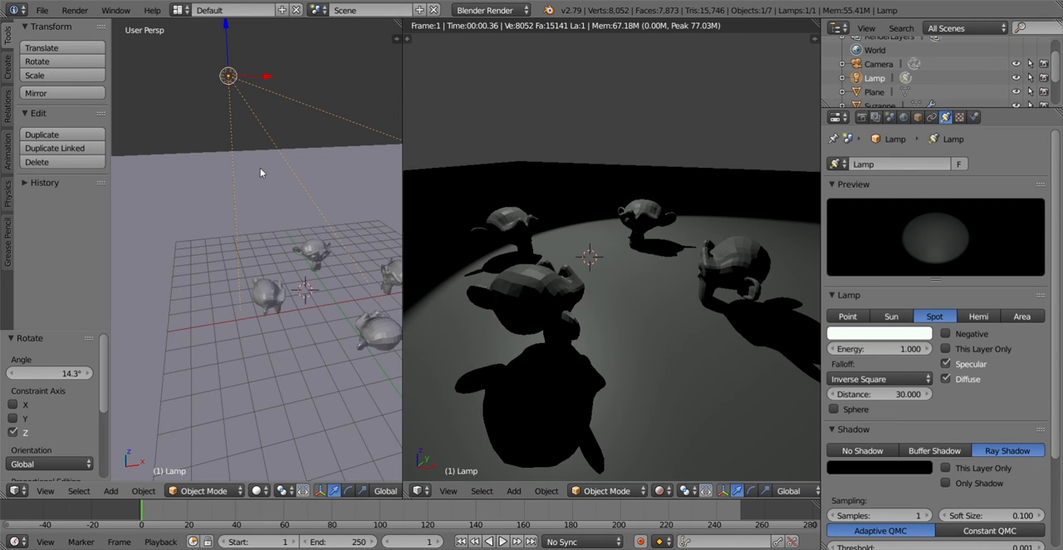
Step: Move the spot lamp up about 0.865 along Z and about 2.215 along the Y axis above the monkey heads
{"action": "middle_click_drag", "start_coordinate": [265, 171], "coordinate": [321, 184]}
{"action": "middle_click_drag", "start_coordinate": [282, 216], "coordinate": [213, 146]}
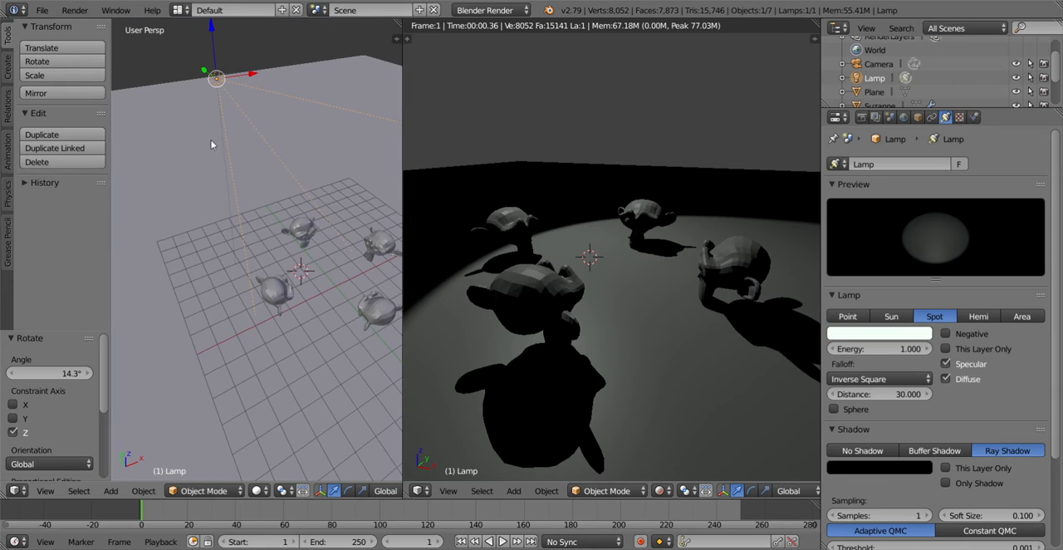
{"action": "left_click_drag", "start_coordinate": [215, 52], "coordinate": [211, 476]}
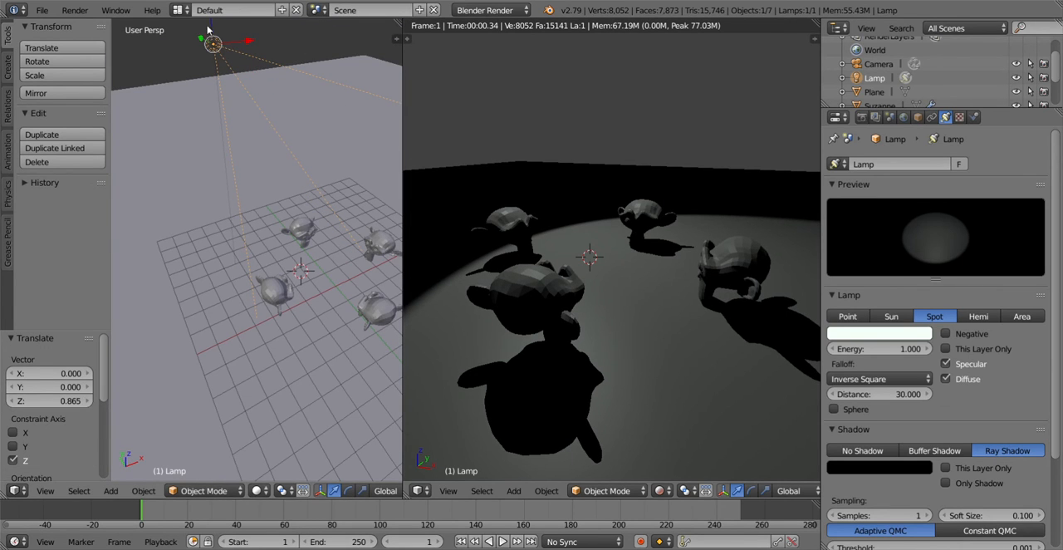
{"action": "left_click_drag", "start_coordinate": [208, 30], "coordinate": [366, 103]}
{"action": "left_click_drag", "start_coordinate": [341, 135], "coordinate": [289, 106]}
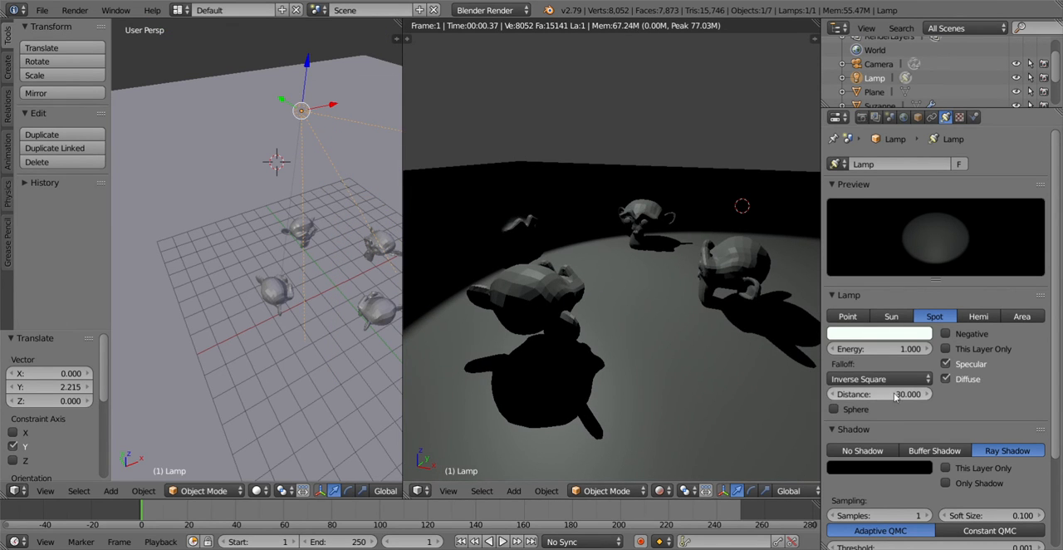
Step: Compare the spot lamp's No Shadow, Buffer Shadow and Ray Shadow modes in the rendered preview, ending on Buffer Shadow
{"action": "left_click", "coordinate": [864, 453]}
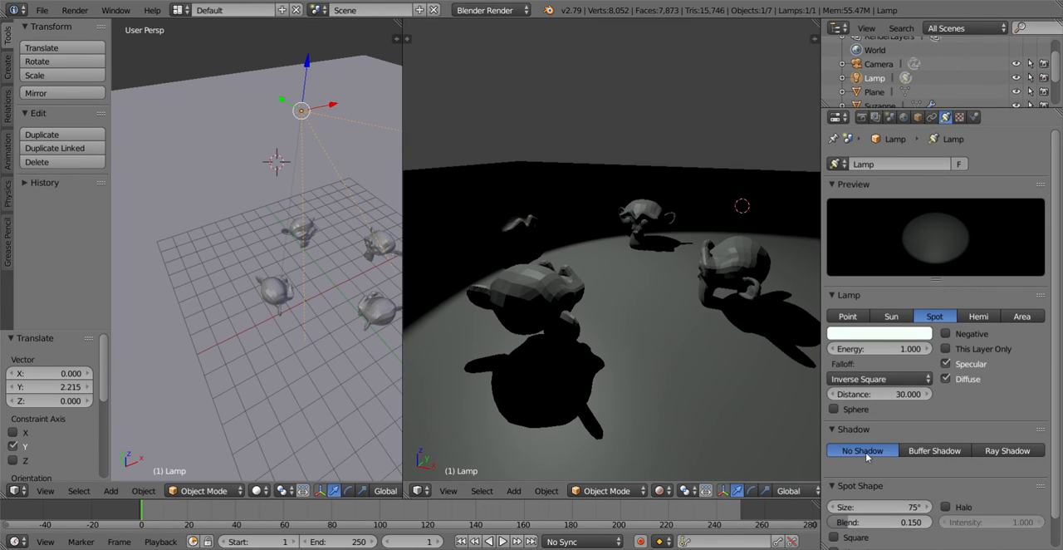
{"action": "left_click", "coordinate": [924, 453]}
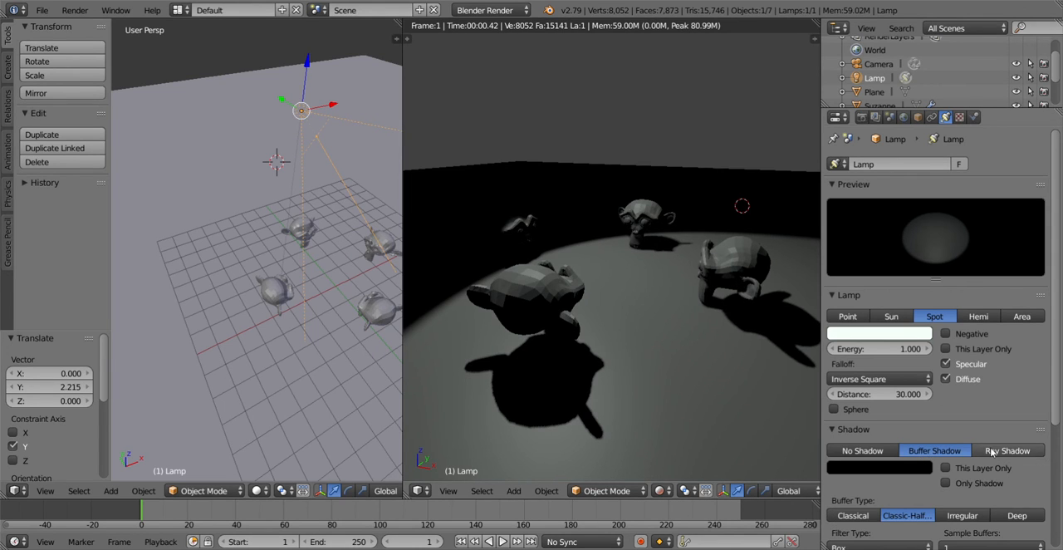
{"action": "left_click", "coordinate": [991, 451]}
{"action": "left_click", "coordinate": [934, 451]}
{"action": "left_click", "coordinate": [864, 451]}
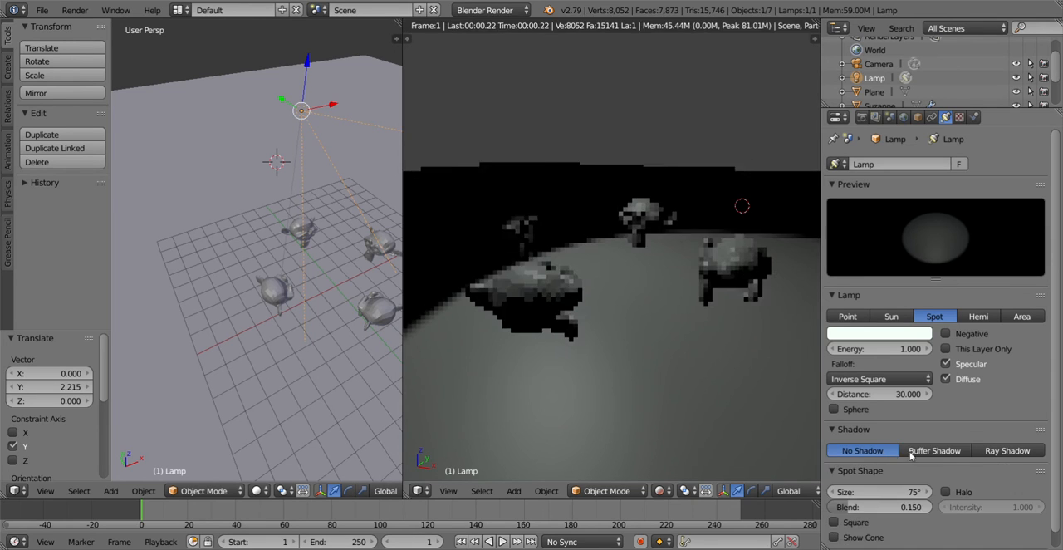
{"action": "left_click", "coordinate": [947, 450]}
{"action": "left_click", "coordinate": [990, 451]}
{"action": "left_click", "coordinate": [922, 454]}
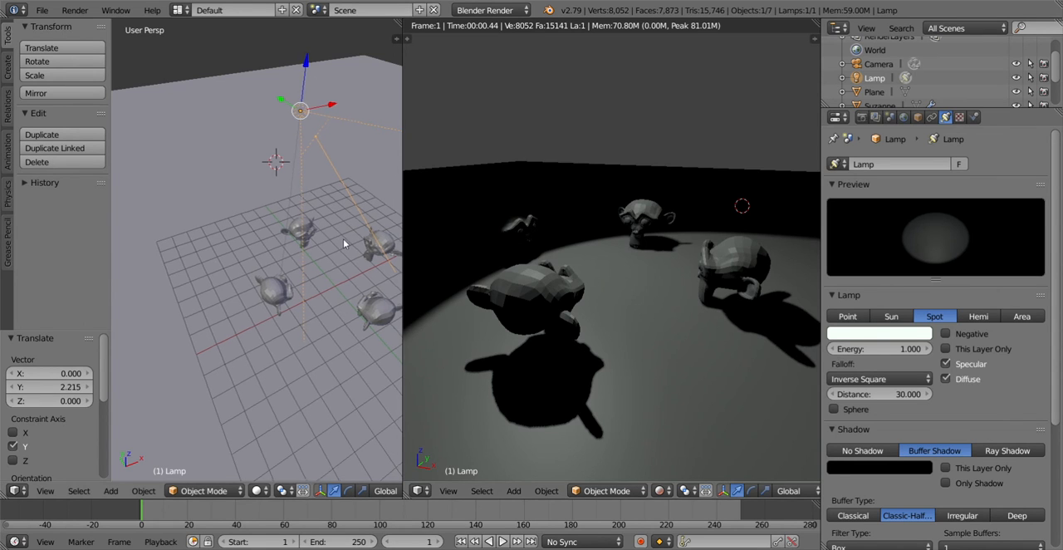
Step: Change the lamp type to Hemi, view the monkey heads from a higher angle, and change it to Area
{"action": "middle_click_drag", "start_coordinate": [343, 239], "coordinate": [274, 251]}
{"action": "left_click", "coordinate": [979, 316]}
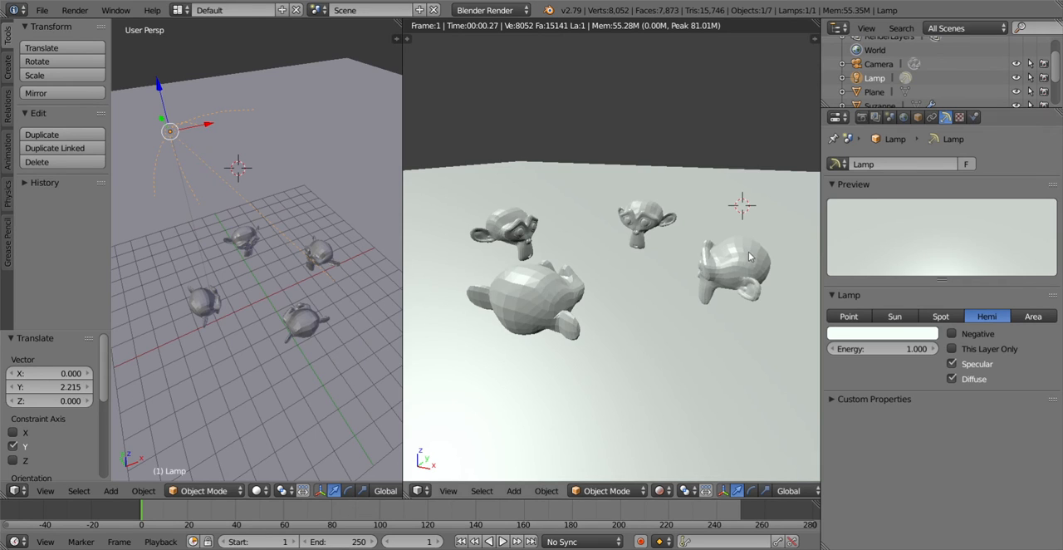
{"action": "middle_click_drag", "start_coordinate": [637, 251], "coordinate": [613, 269]}
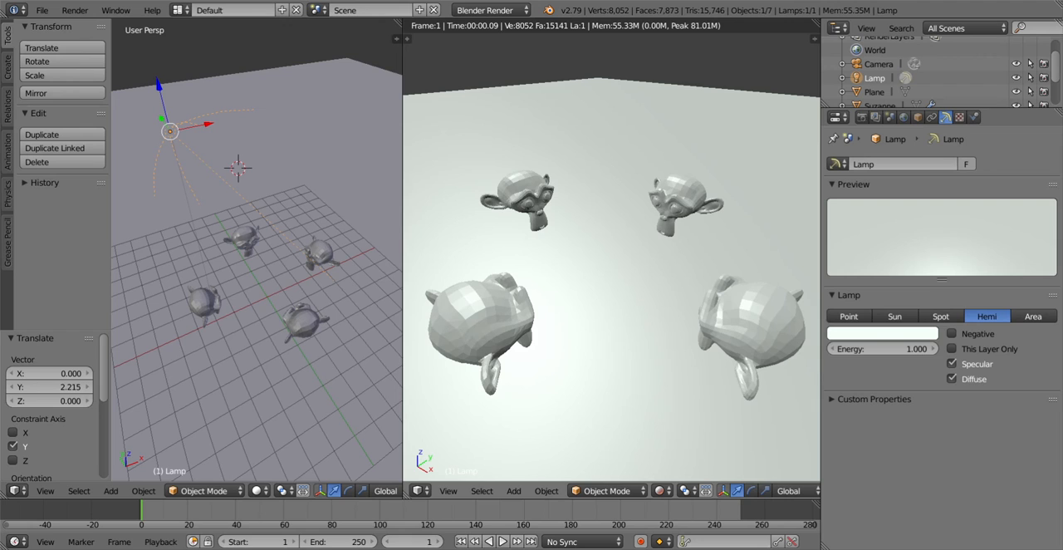
{"action": "left_click", "coordinate": [1033, 316]}
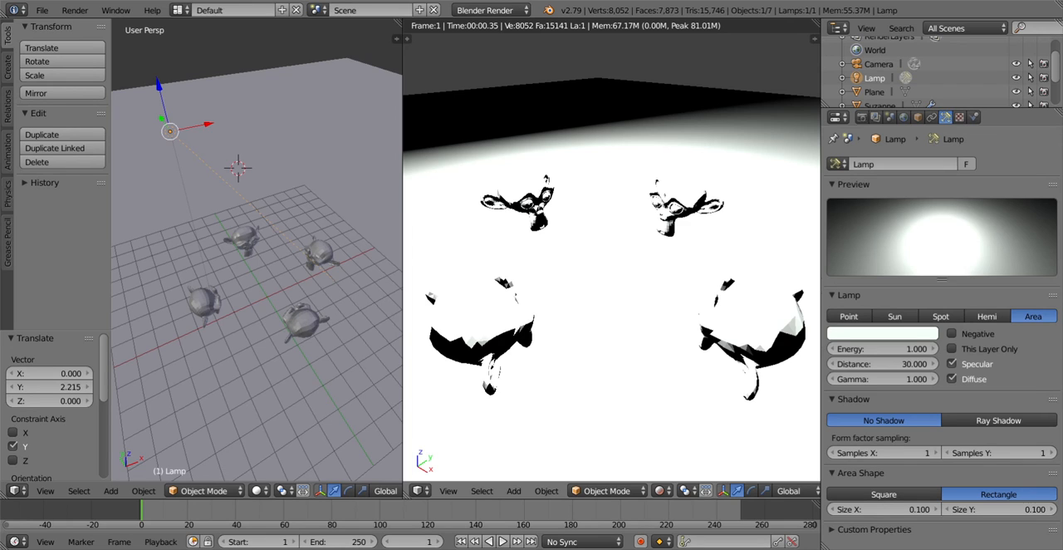
Step: Try Environment Lighting in the world settings, disable it again and return to the lamp settings
{"action": "left_click", "coordinate": [904, 117]}
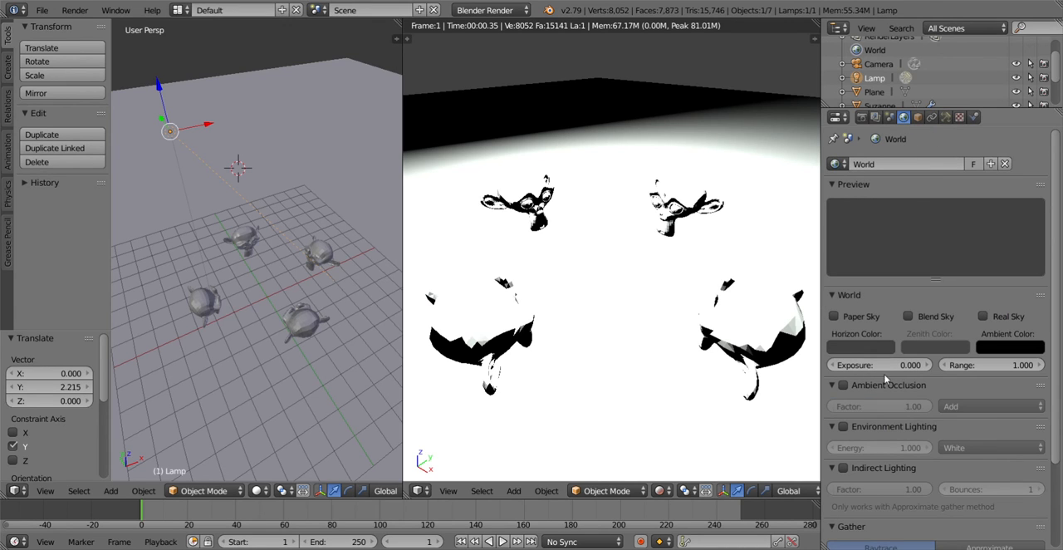
{"action": "left_click", "coordinate": [843, 427]}
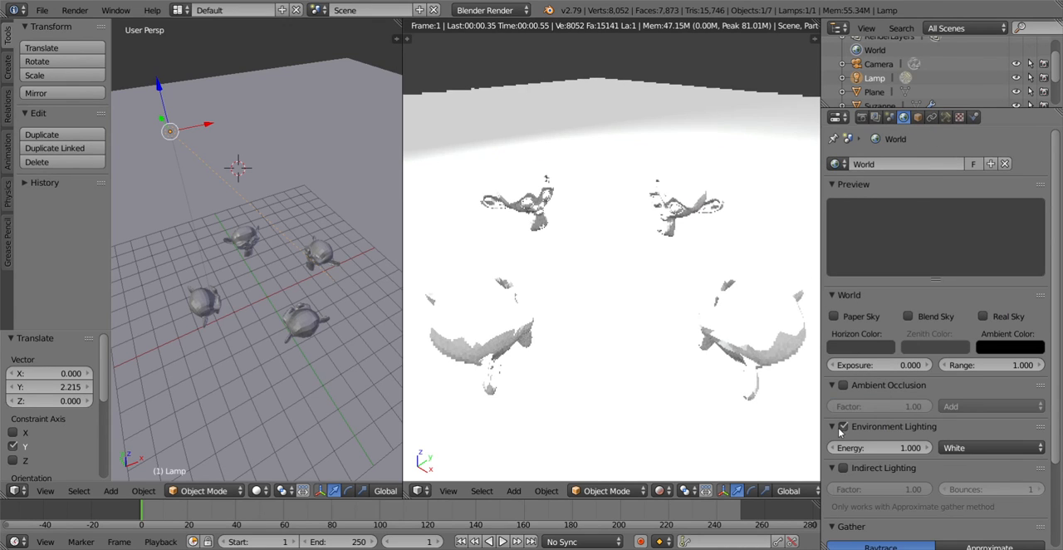
{"action": "left_click", "coordinate": [843, 426]}
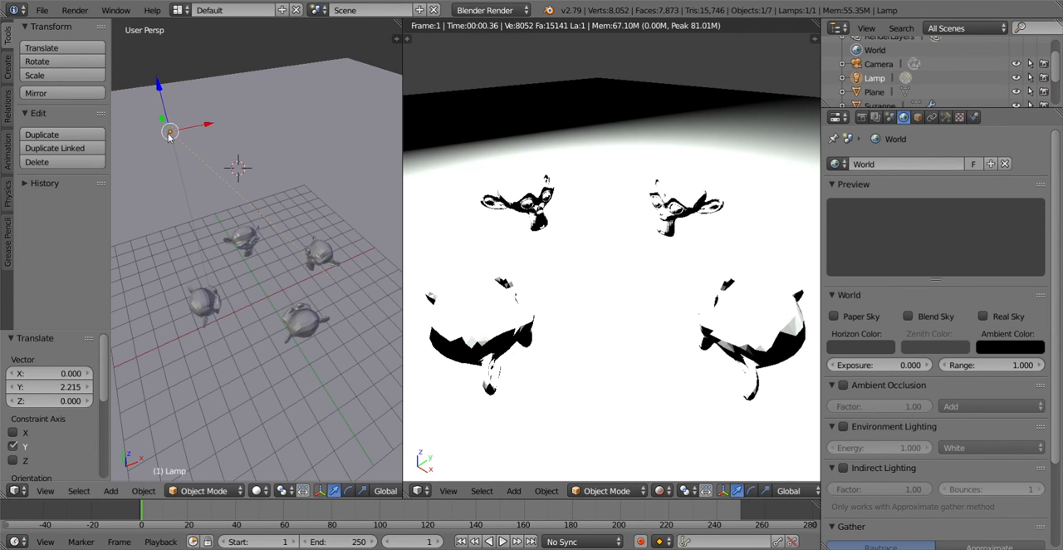
{"action": "left_click", "coordinate": [946, 117]}
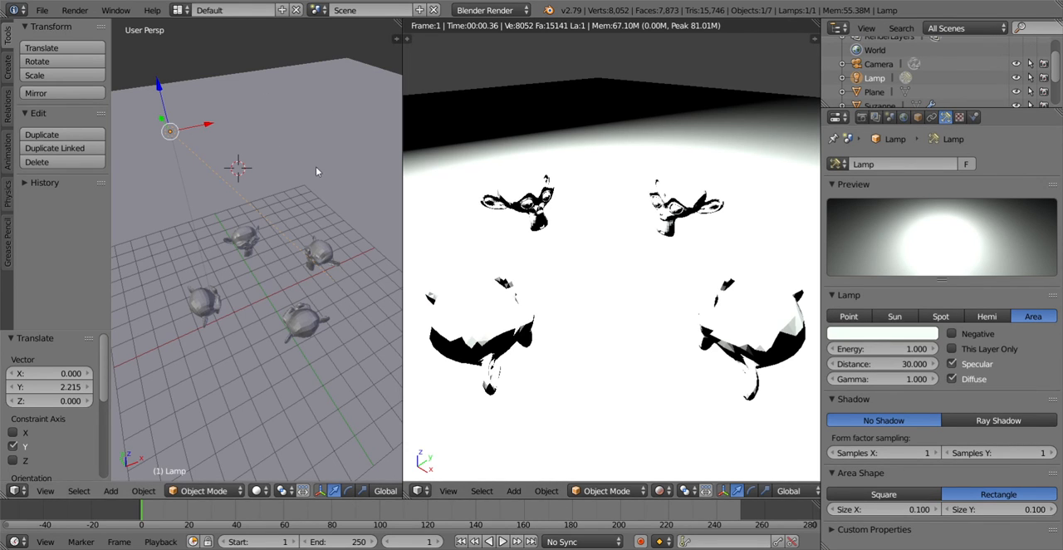
Step: Rotate the area lamp freely about 16.2° and 23°, and swing it back by about -42.5°
{"action": "scroll", "coordinate": [582, 200], "scroll_direction": "down", "scroll_amount": 8}
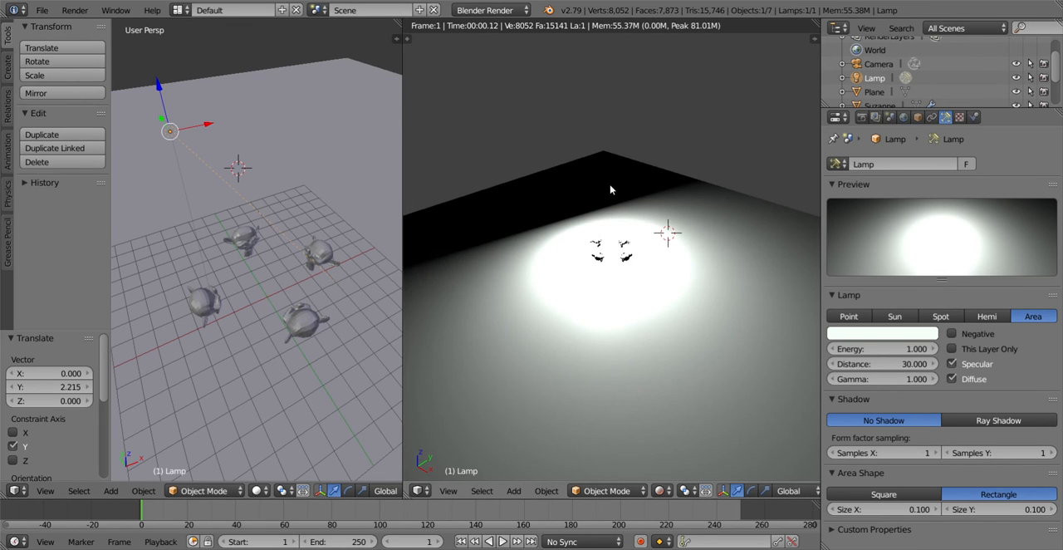
{"action": "middle_click_drag", "start_coordinate": [360, 208], "coordinate": [344, 221]}
{"action": "key", "text": "r"}
{"action": "left_click", "coordinate": [314, 290]}
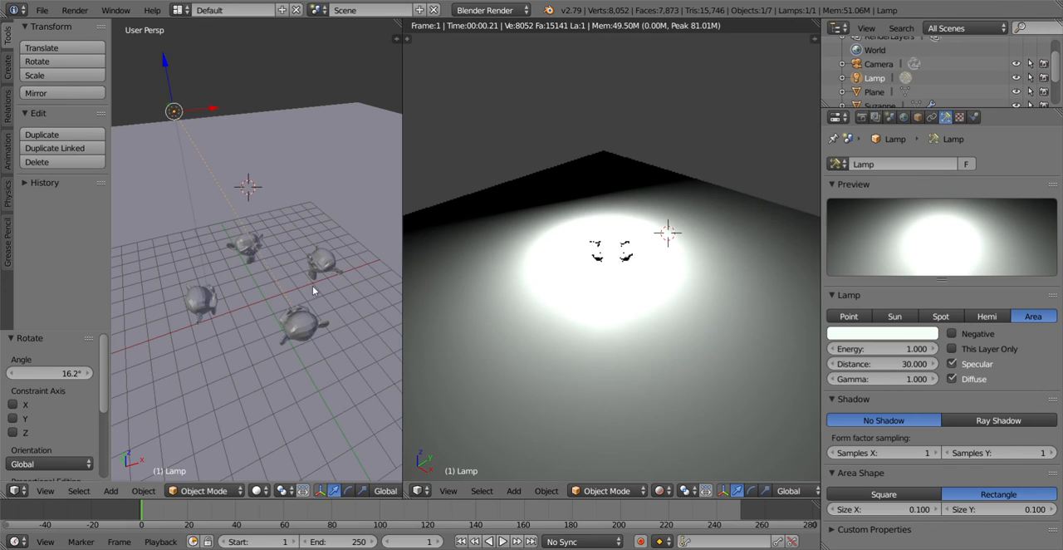
{"action": "key", "text": "r"}
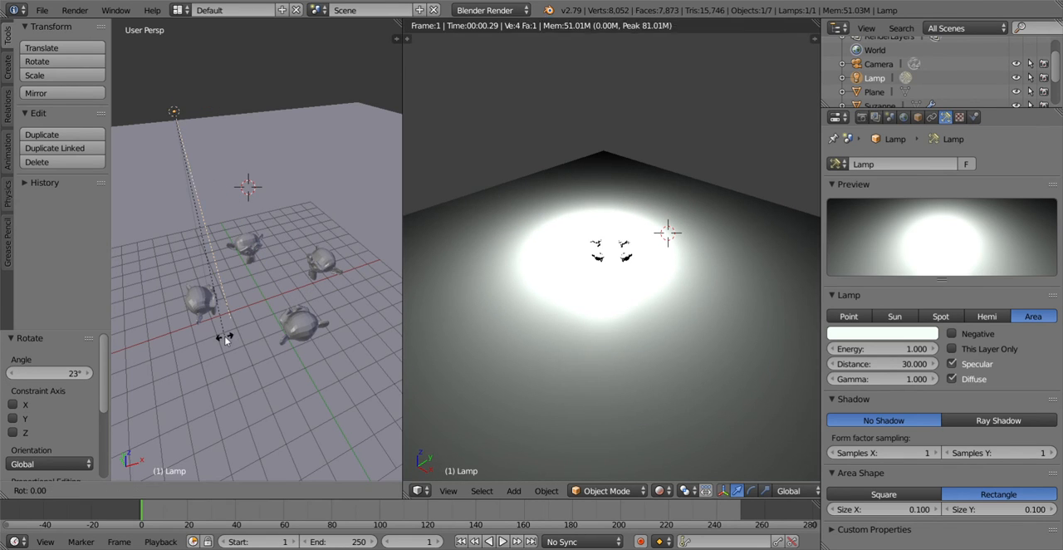
{"action": "left_click", "coordinate": [321, 226]}
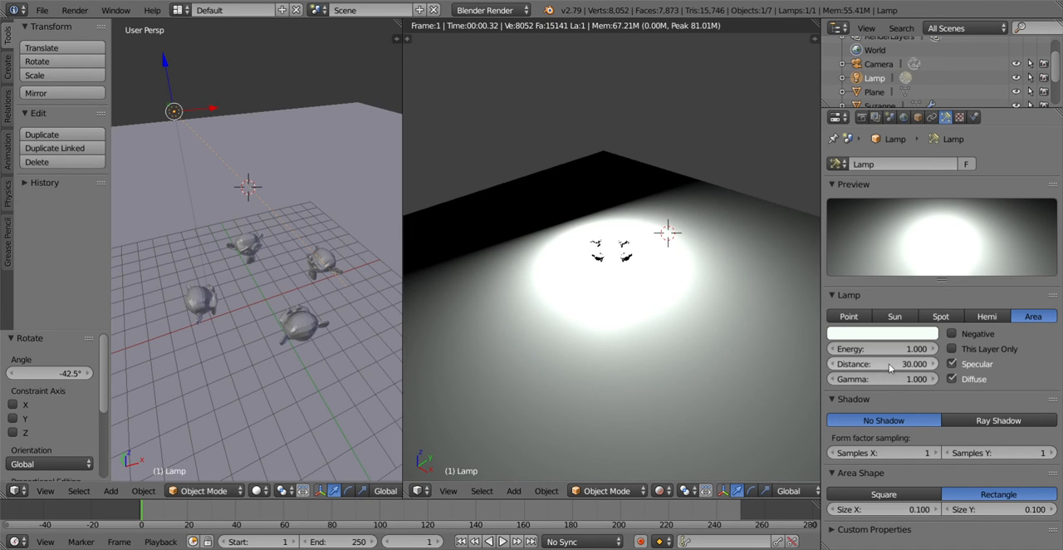
Step: Try an energy of 1.45 on the area lamp, restore 1.0, and compare No Shadow with Ray Shadow, ending on Ray Shadow
{"action": "left_click_drag", "start_coordinate": [890, 348], "coordinate": [818, 351]}
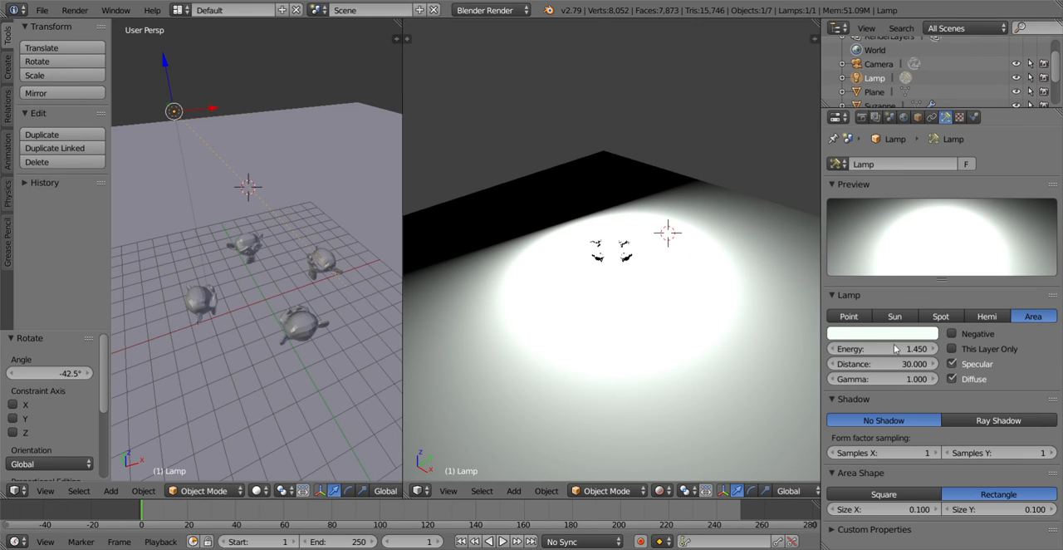
{"action": "left_click_drag", "start_coordinate": [921, 352], "coordinate": [858, 363]}
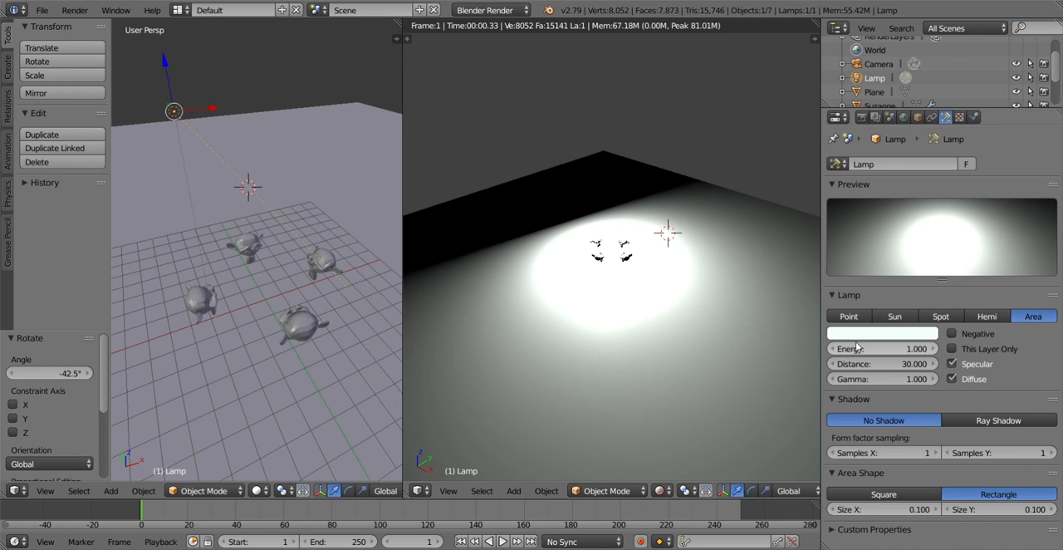
{"action": "left_click", "coordinate": [1021, 420]}
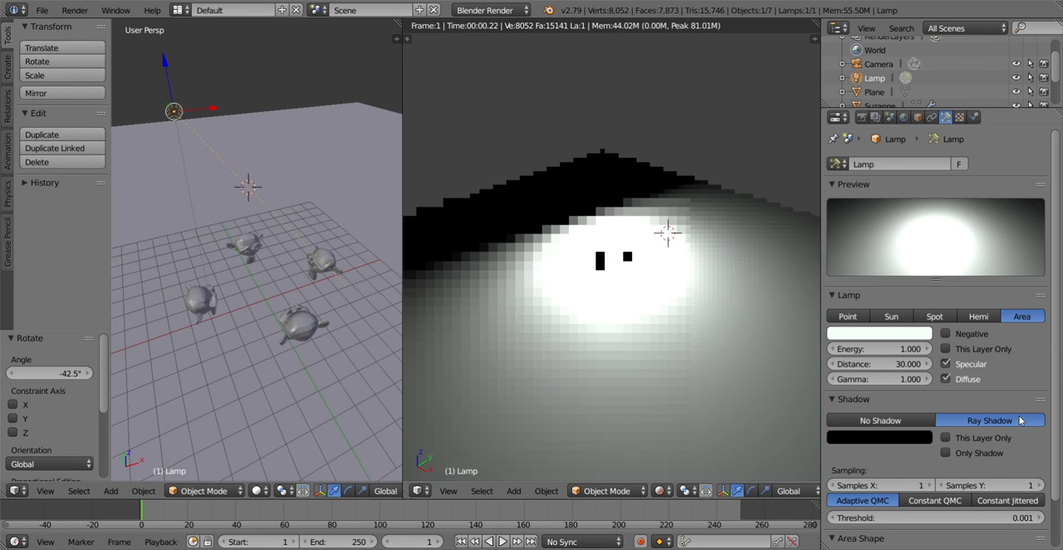
{"action": "left_click", "coordinate": [913, 420]}
{"action": "left_click", "coordinate": [996, 420]}
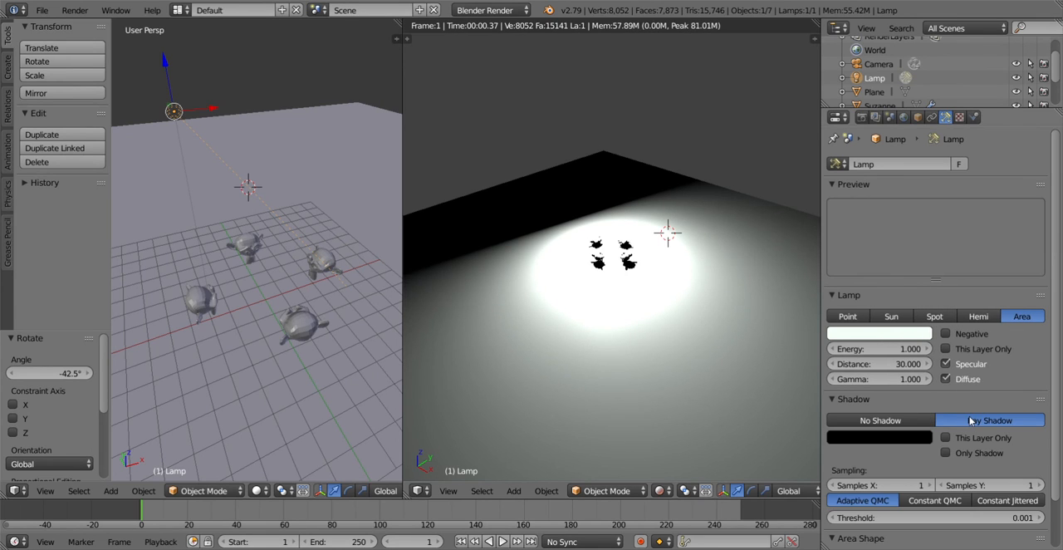
Step: Change the lamp type back to Sun and examine the monkey heads' shadows from low and high angles
{"action": "left_click", "coordinate": [892, 318]}
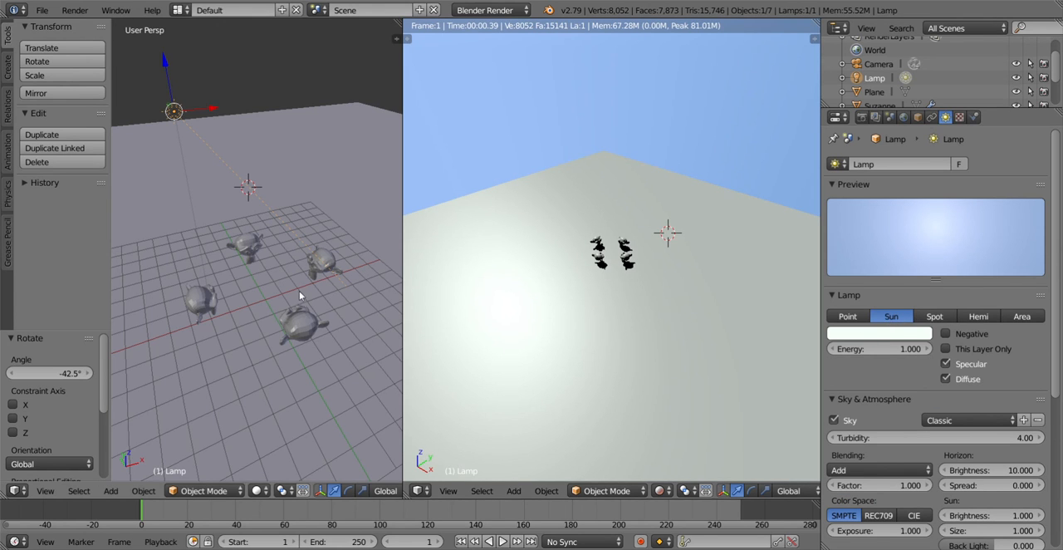
{"action": "middle_click_drag", "start_coordinate": [299, 290], "coordinate": [233, 248]}
{"action": "scroll", "coordinate": [609, 247], "scroll_direction": "up", "scroll_amount": 7}
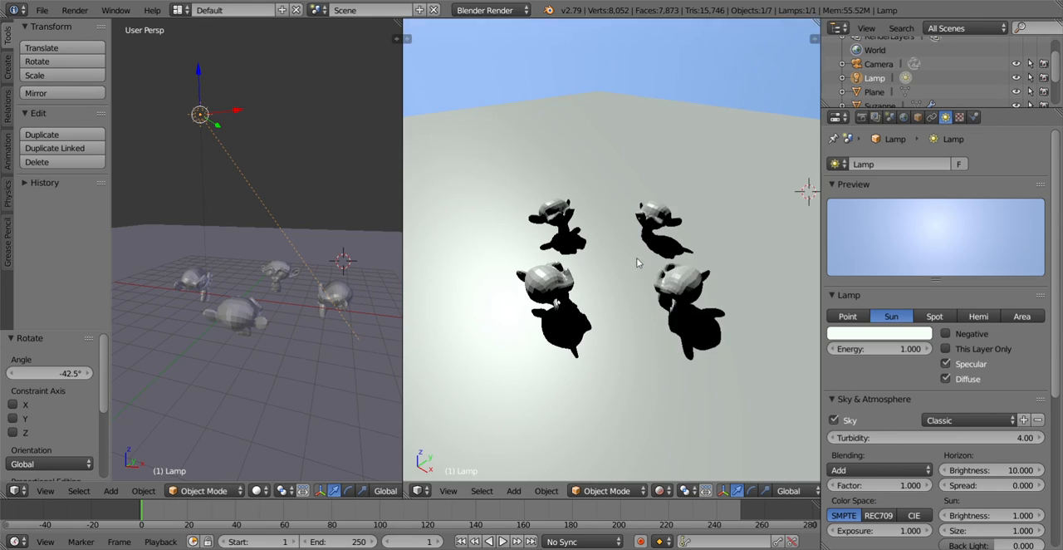
{"action": "middle_click_drag", "start_coordinate": [636, 262], "coordinate": [597, 236]}
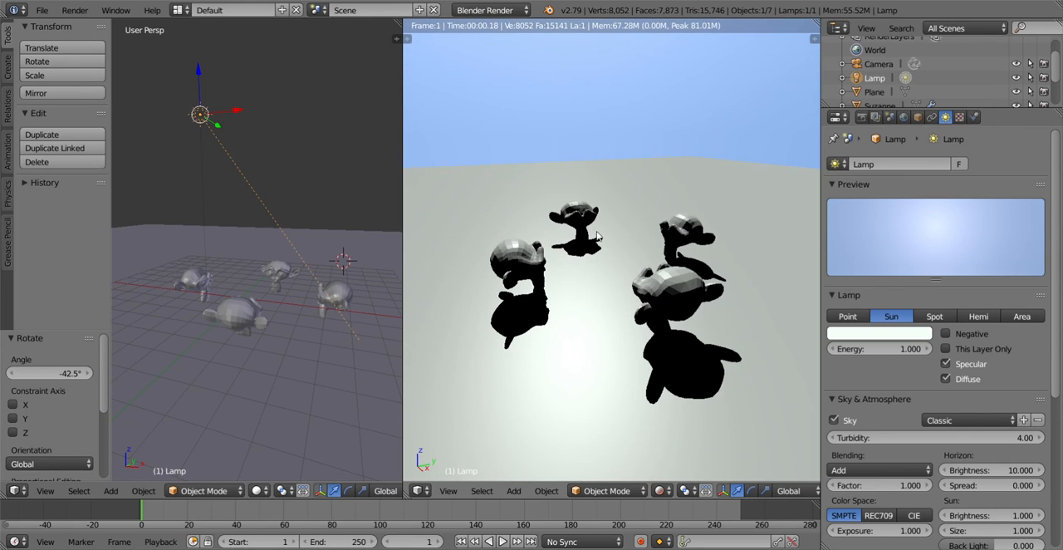
{"action": "scroll", "coordinate": [644, 221], "scroll_direction": "up", "scroll_amount": 1}
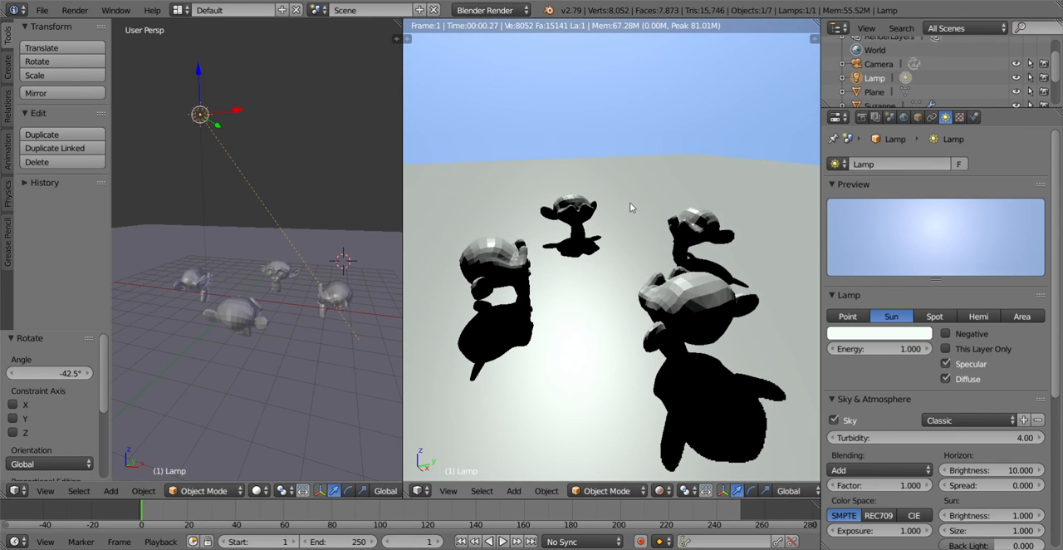
{"action": "middle_click_drag", "start_coordinate": [618, 262], "coordinate": [666, 299]}
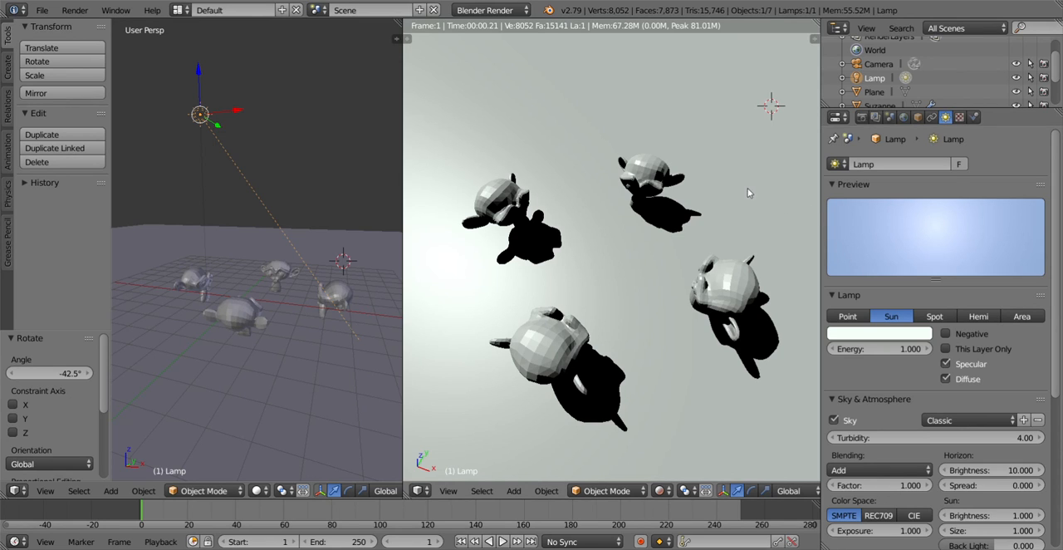
Step: Compare the Spot and Point lamp types, settle on Hemi, and expand the lamp's Custom Properties
{"action": "left_click", "coordinate": [935, 316]}
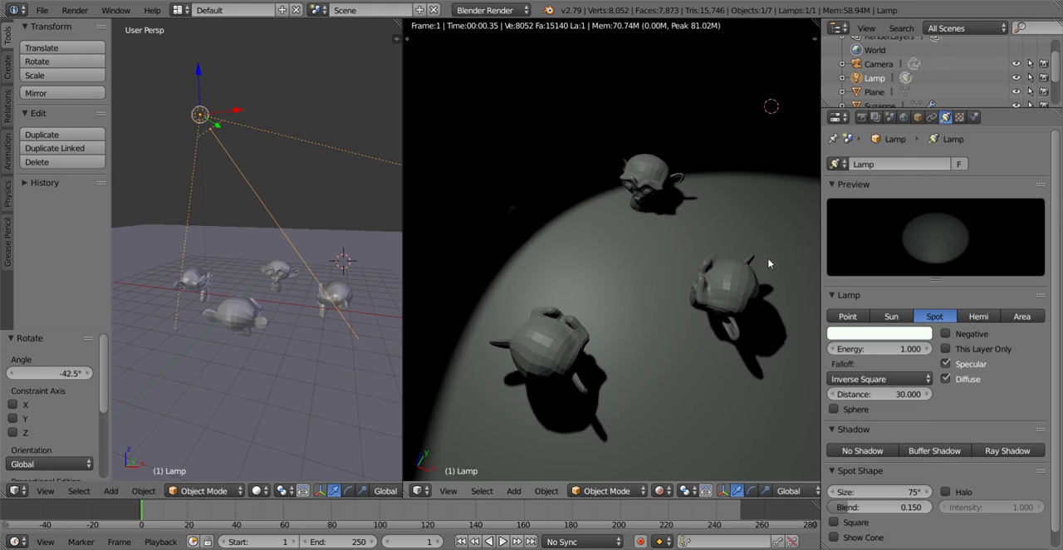
{"action": "left_click", "coordinate": [847, 315]}
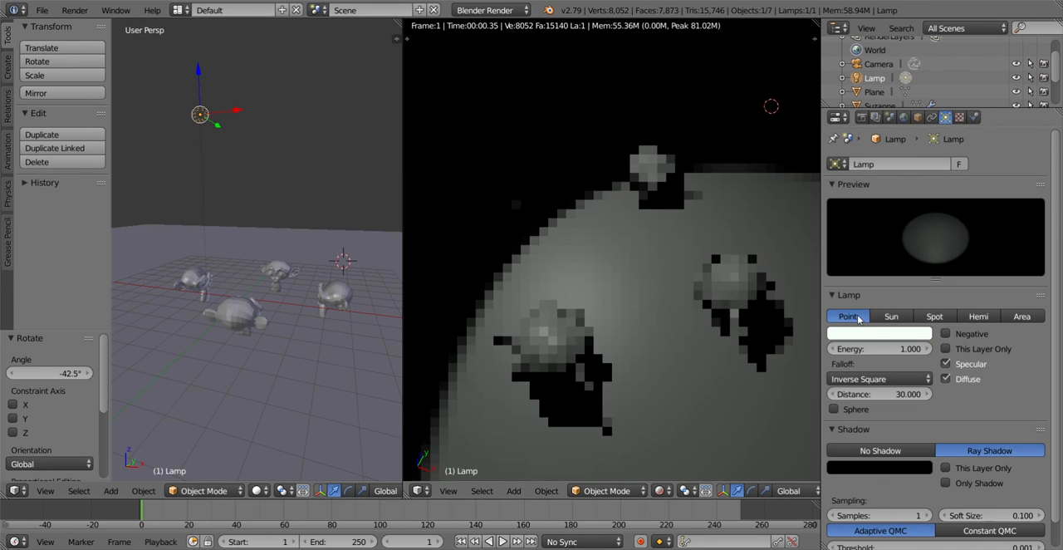
{"action": "middle_click_drag", "start_coordinate": [673, 292], "coordinate": [629, 254]}
{"action": "left_click", "coordinate": [978, 316]}
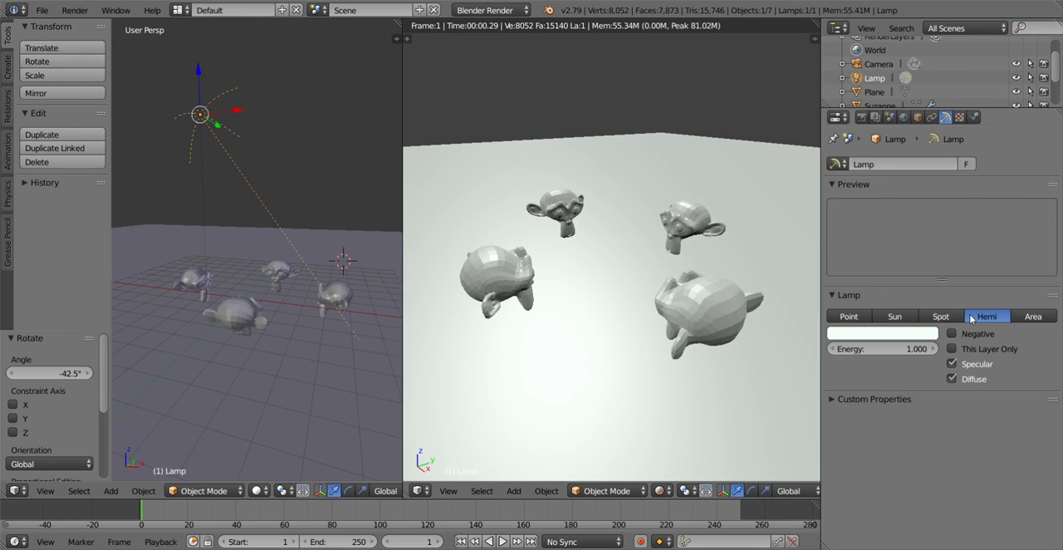
{"action": "middle_click_drag", "start_coordinate": [613, 284], "coordinate": [669, 306]}
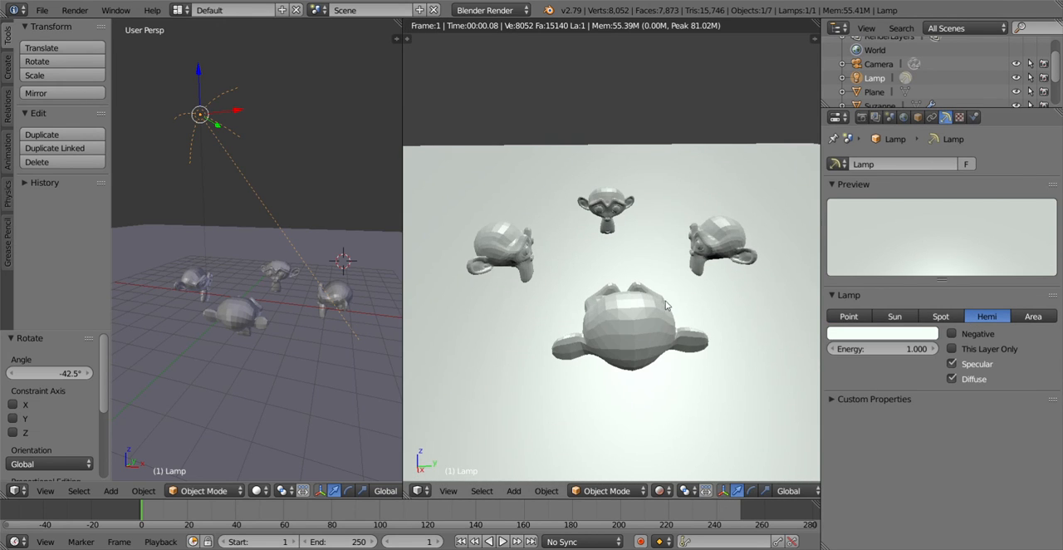
{"action": "left_click", "coordinate": [865, 400]}
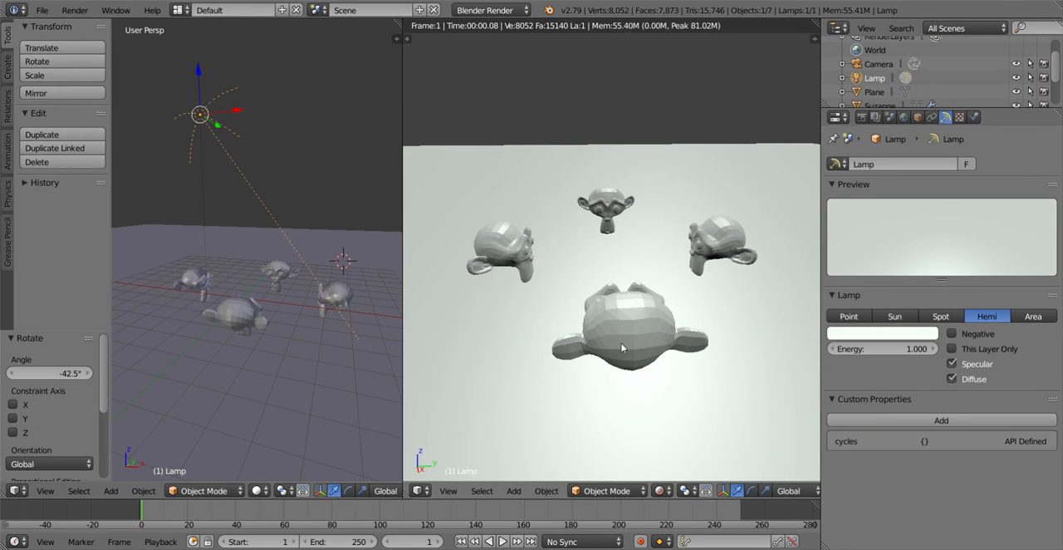
{"action": "middle_click_drag", "start_coordinate": [623, 348], "coordinate": [657, 311]}
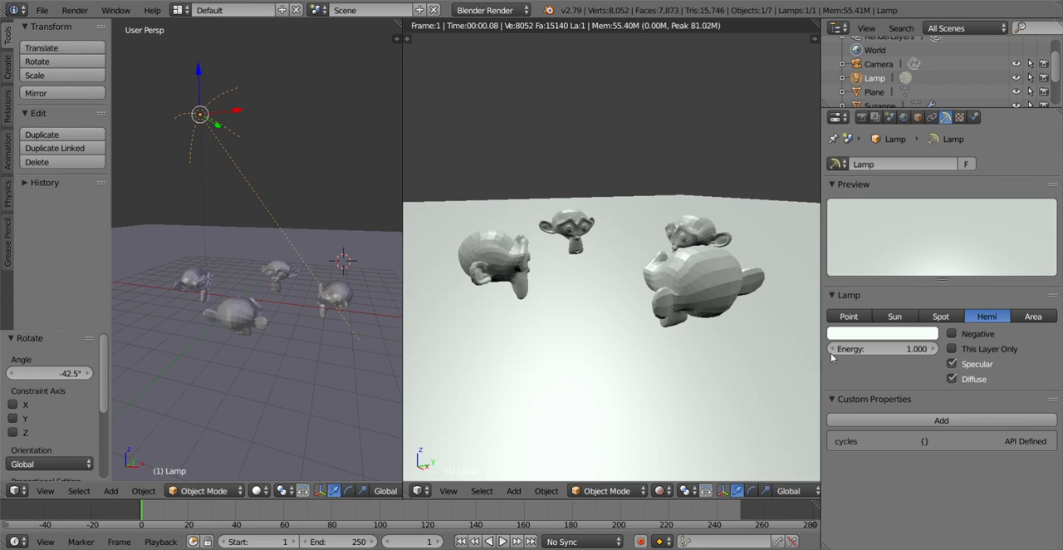
Step: Change the lamp type to Point and enable the world's Environment Lighting, checking the monkey heads' shadows from different angles
{"action": "left_click", "coordinate": [849, 317]}
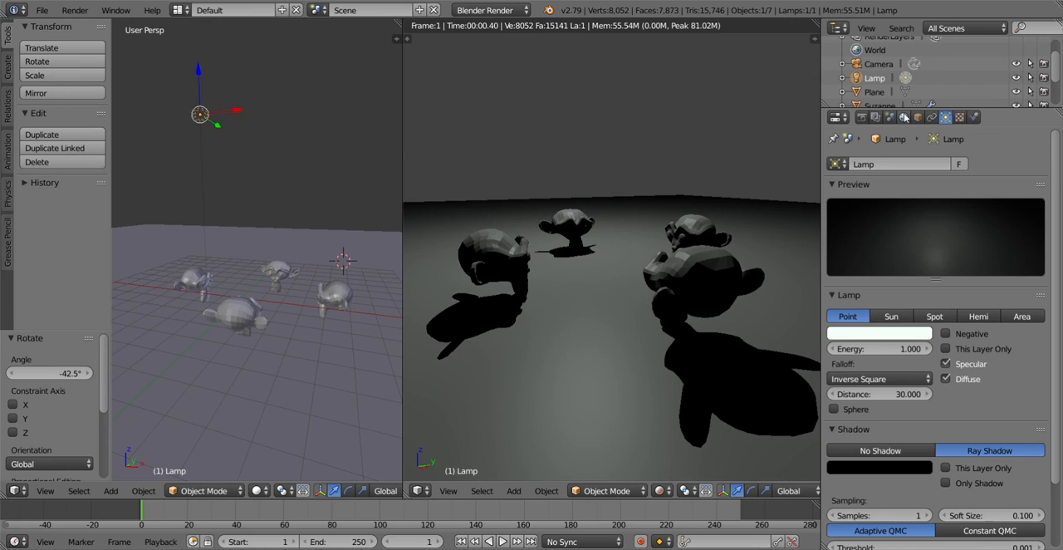
{"action": "left_click", "coordinate": [905, 118]}
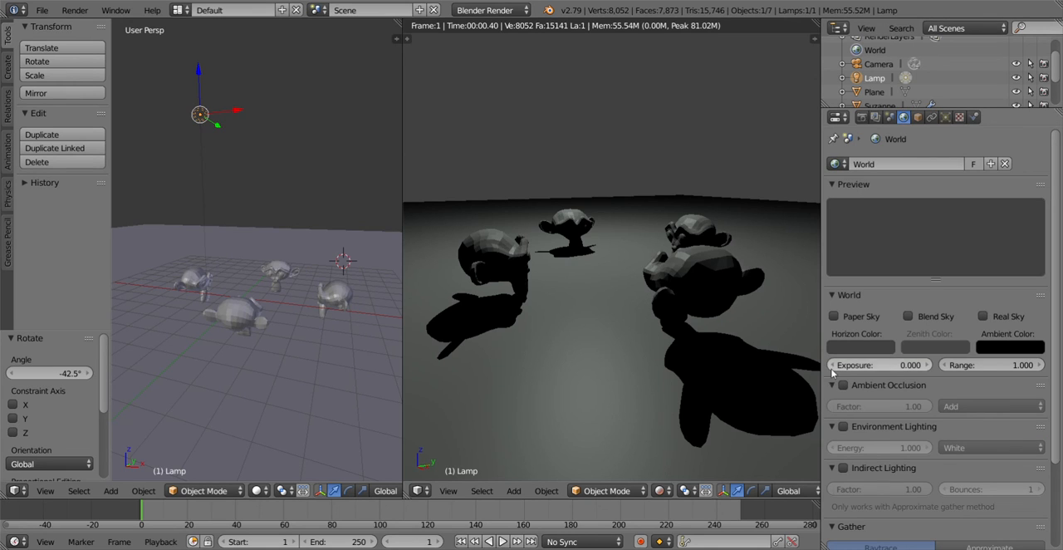
{"action": "left_click", "coordinate": [844, 428]}
{"action": "middle_click_drag", "start_coordinate": [623, 298], "coordinate": [649, 332]}
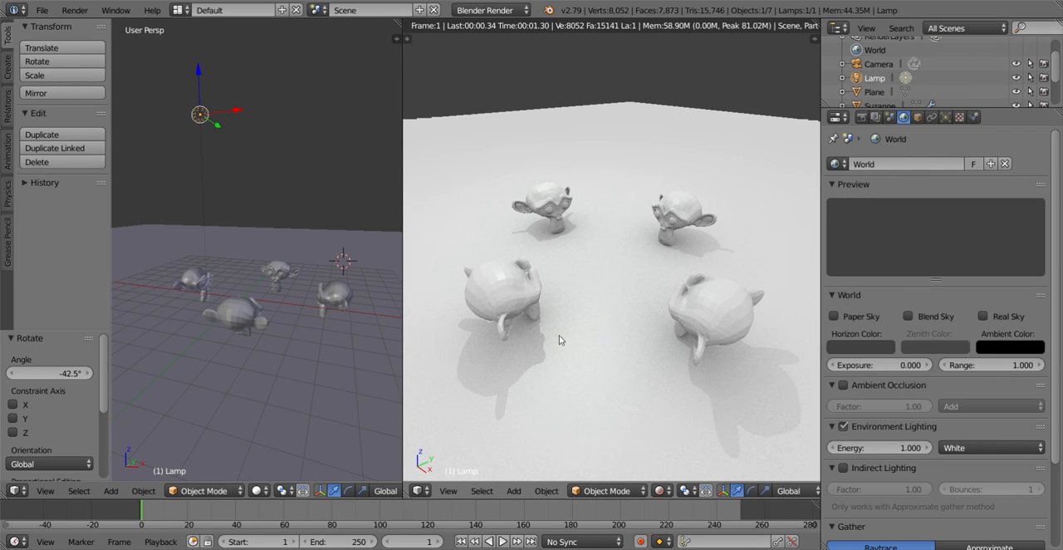
{"action": "middle_click_drag", "start_coordinate": [559, 335], "coordinate": [590, 352]}
{"action": "scroll", "coordinate": [853, 387], "scroll_direction": "down", "scroll_amount": 2}
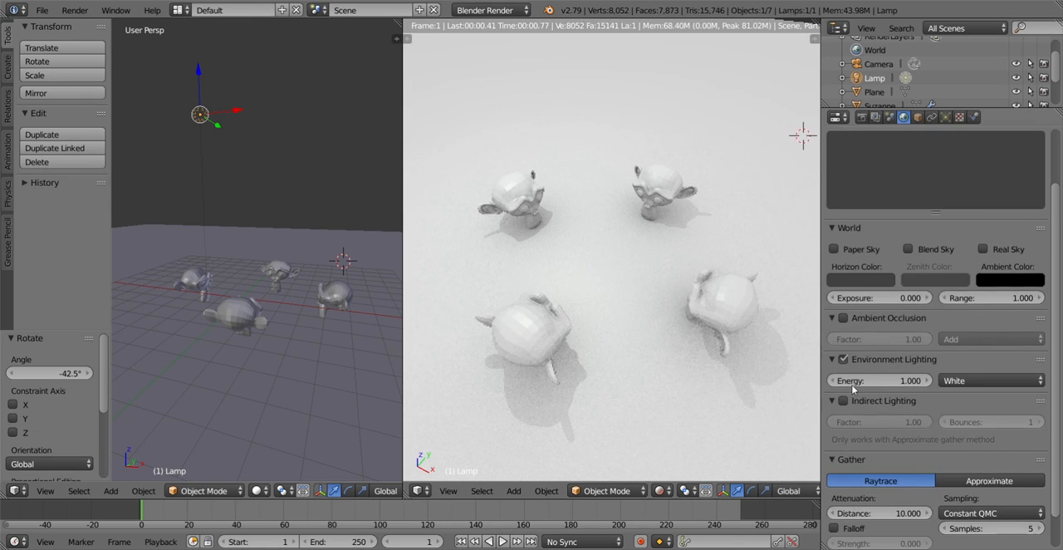
{"action": "scroll", "coordinate": [853, 384], "scroll_direction": "down", "scroll_amount": 1}
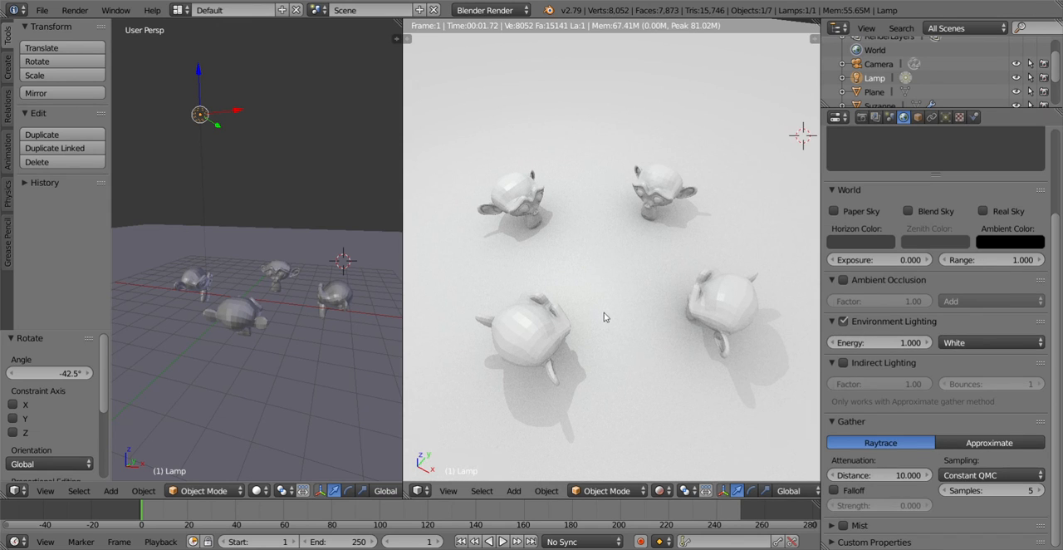
{"action": "mouse_move", "coordinate": [606, 315]}
{"action": "middle_mouse_down"}
{"action": "mouse_move", "coordinate": [575, 269]}
{"action": "mouse_move", "coordinate": [606, 301]}
{"action": "middle_mouse_up"}
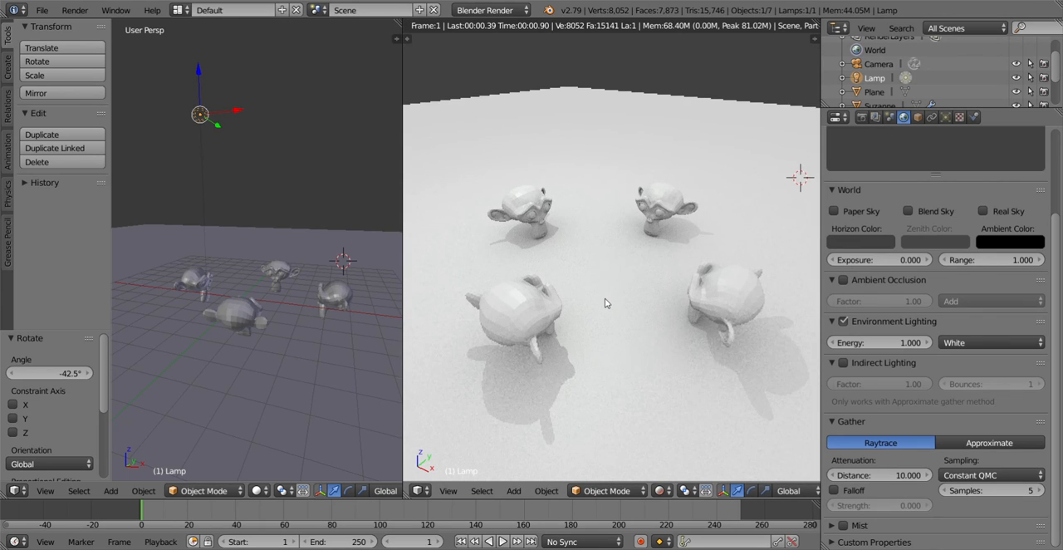